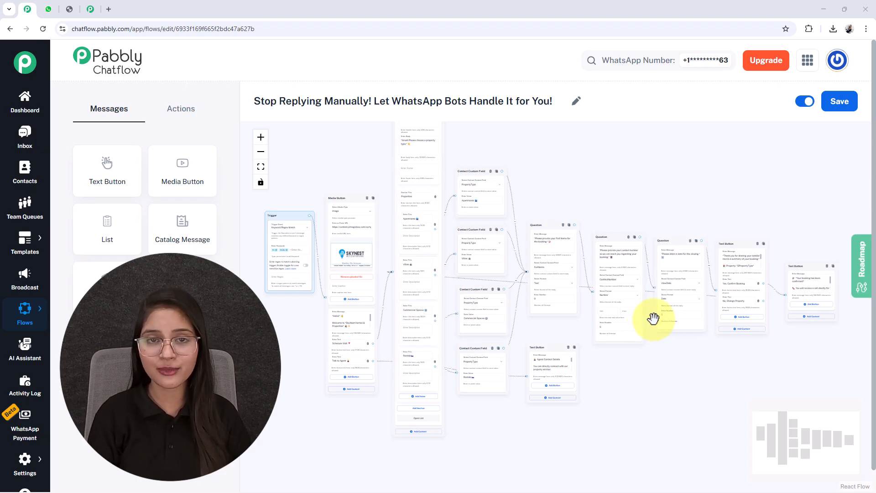
# - Switch to WhatsApp Web, send "Hi" to the business chat and choose Schedule Visit in the bot's reply
pyautogui.click(49, 9)
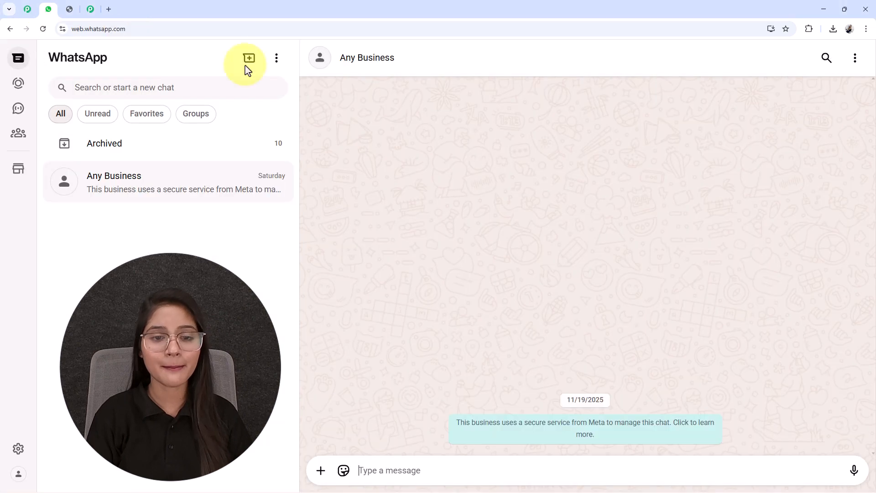
pyautogui.write('Hi')
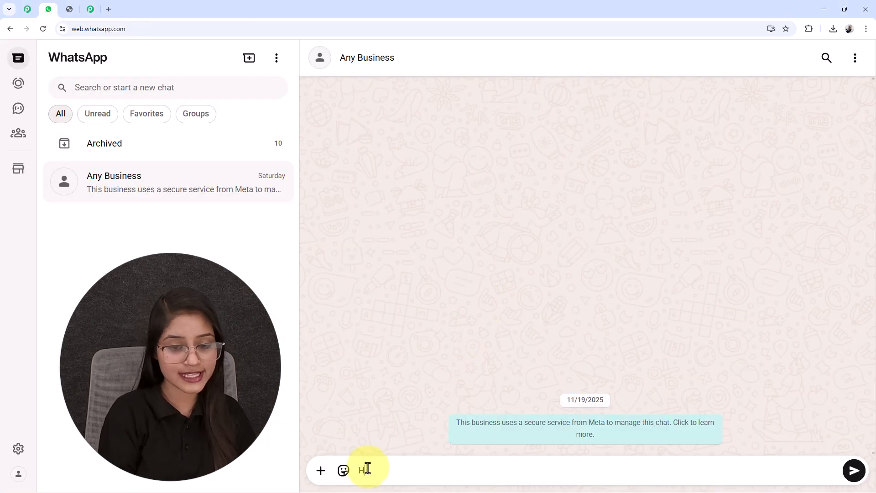
pyautogui.press('Return')
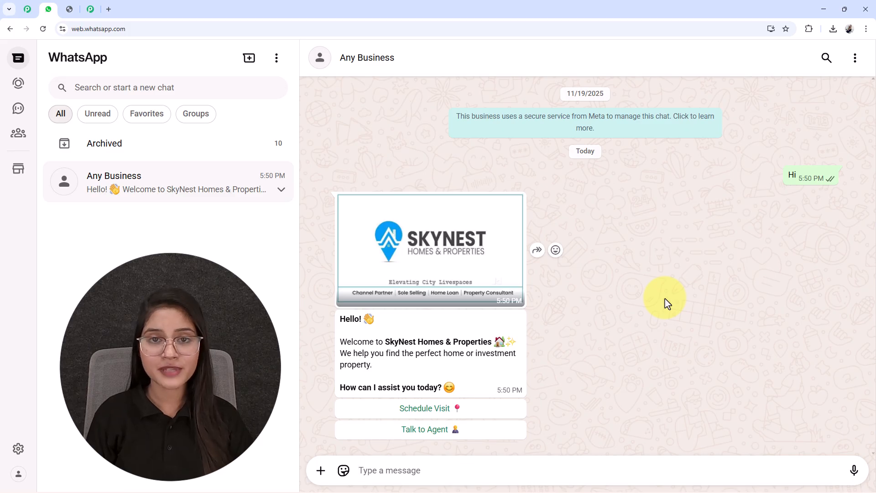
pyautogui.click(426, 412)
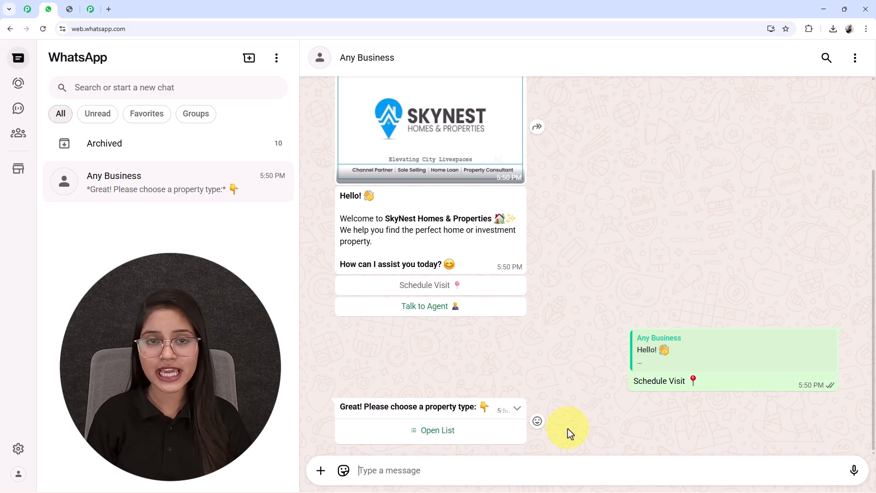
# - Open the bot's property type list and send Apartments as the choice
pyautogui.click(419, 431)
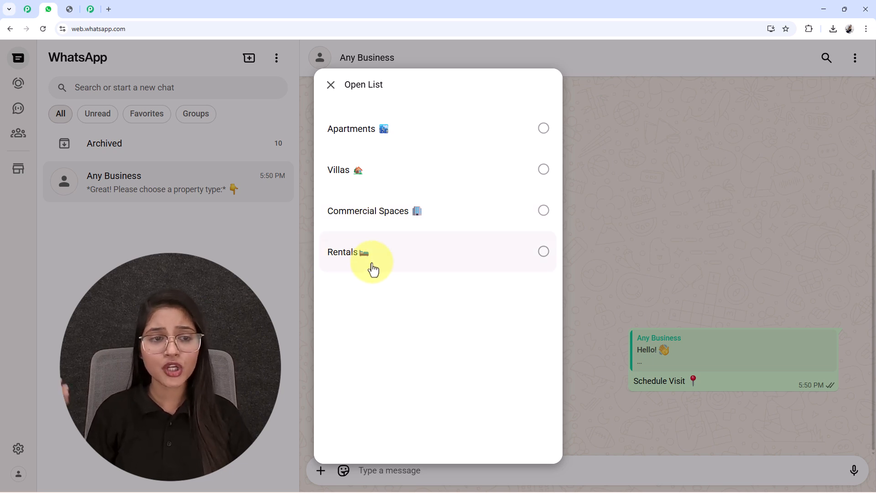
pyautogui.click(370, 150)
pyautogui.click(526, 427)
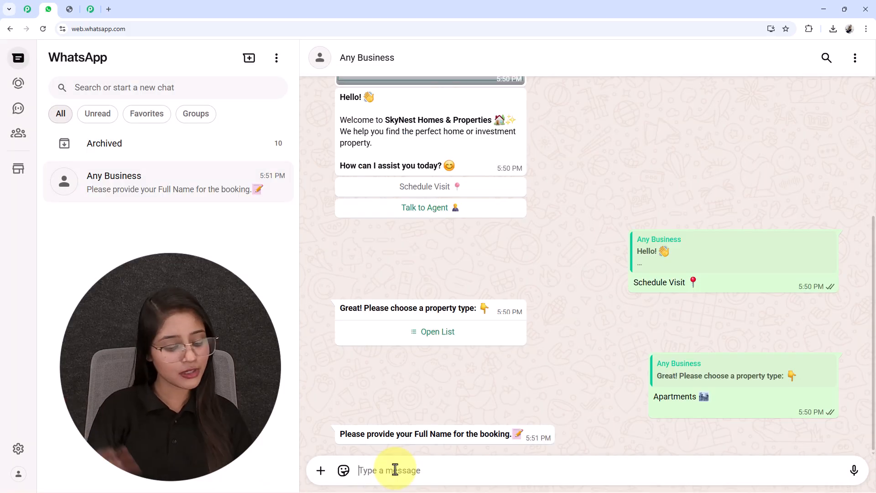
# - Answer the bot's booking questions with the full name, the contact number and the viewing date 21/12/2025
pyautogui.write('Tes')
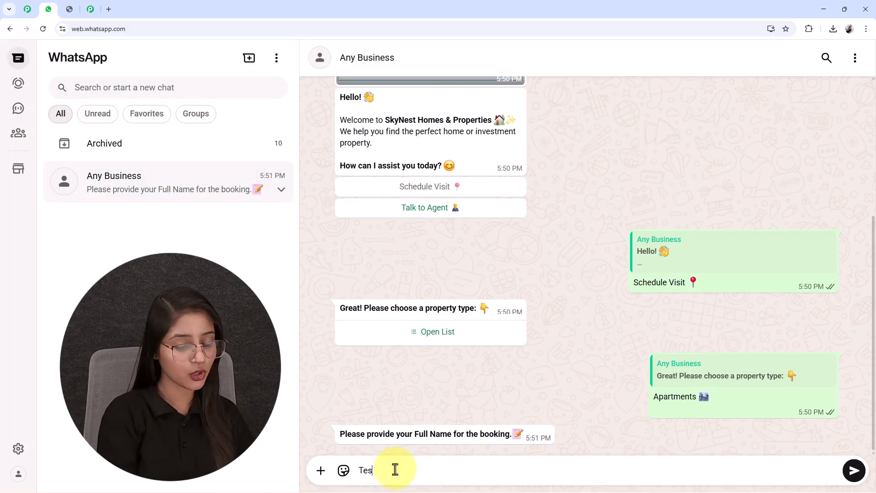
pyautogui.write('t User')
pyautogui.press('Return')
pyautogui.write('8989898989')
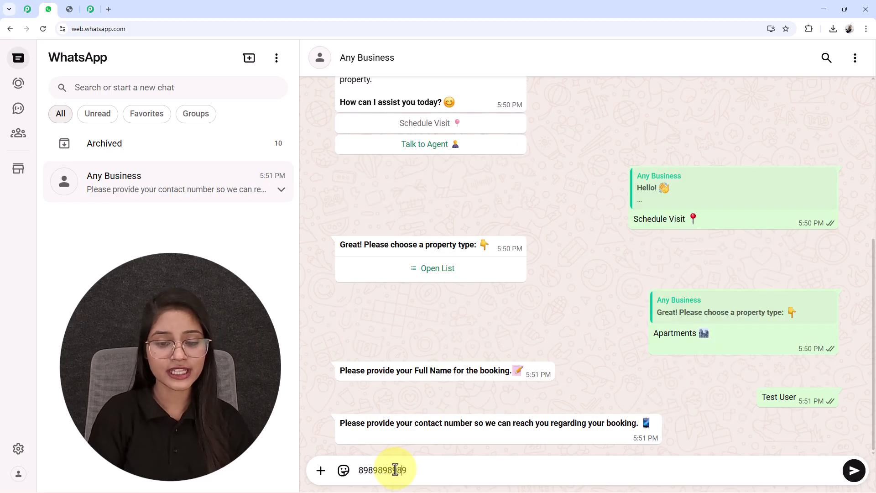
pyautogui.press('Return')
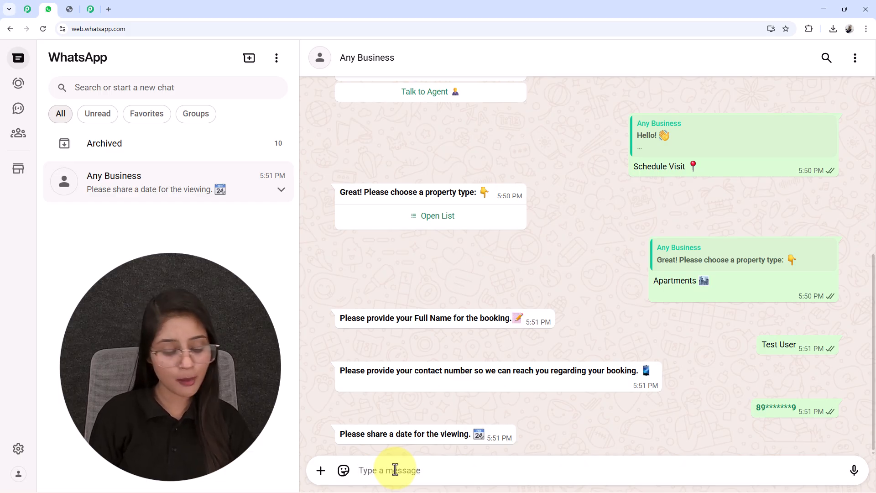
pyautogui.write('21/12/2025')
pyautogui.press('Return')
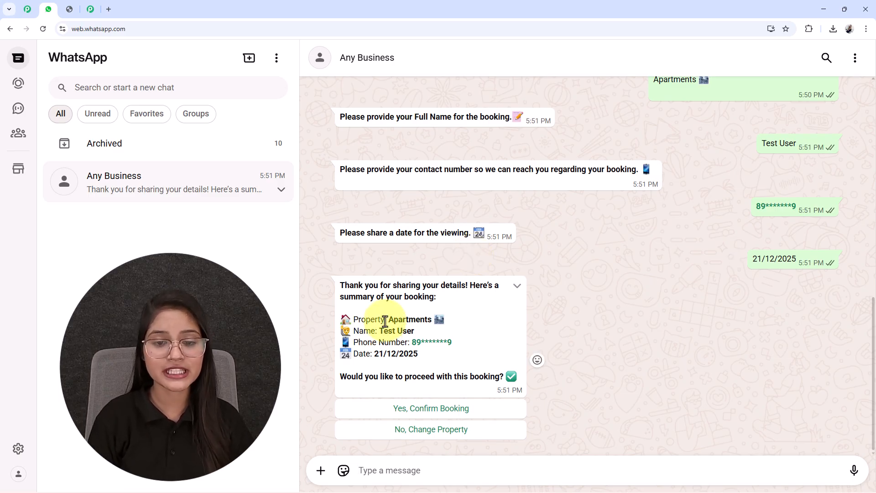
# - Check the property and name in the booking summary and confirm the booking
pyautogui.moveTo(385, 321); pyautogui.dragTo(464, 325)
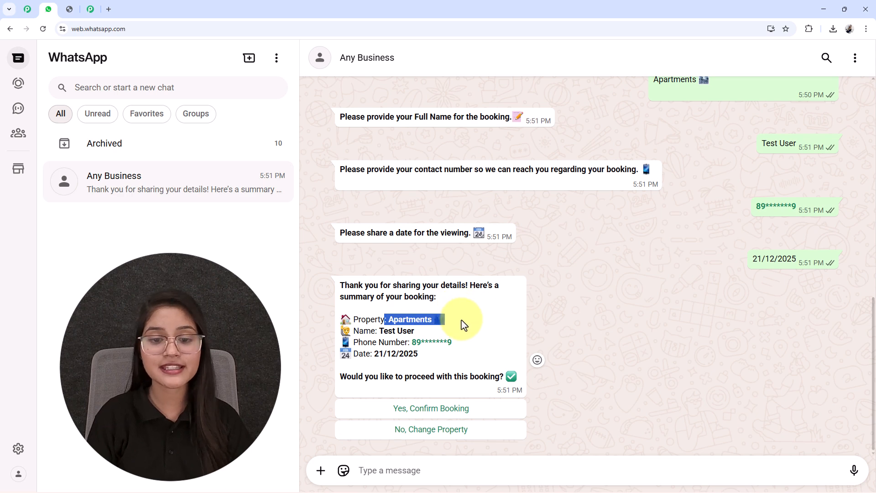
pyautogui.click(463, 325)
pyautogui.moveTo(380, 330); pyautogui.dragTo(430, 338)
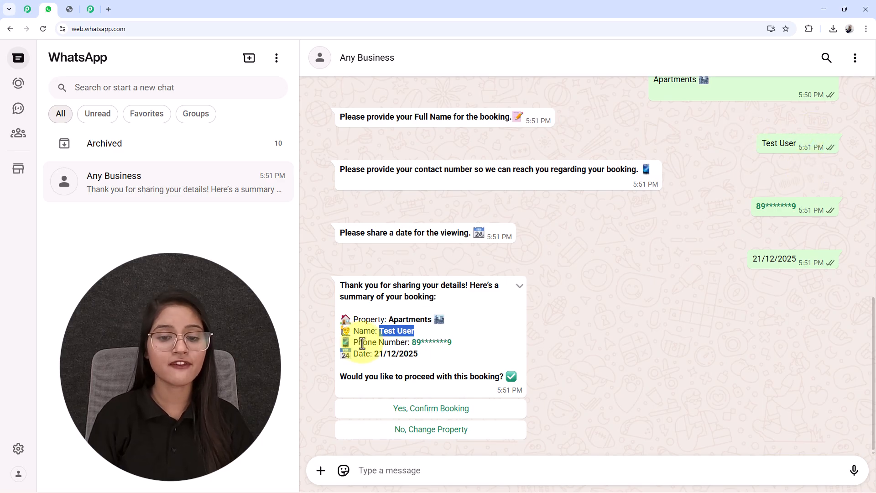
pyautogui.click(386, 360)
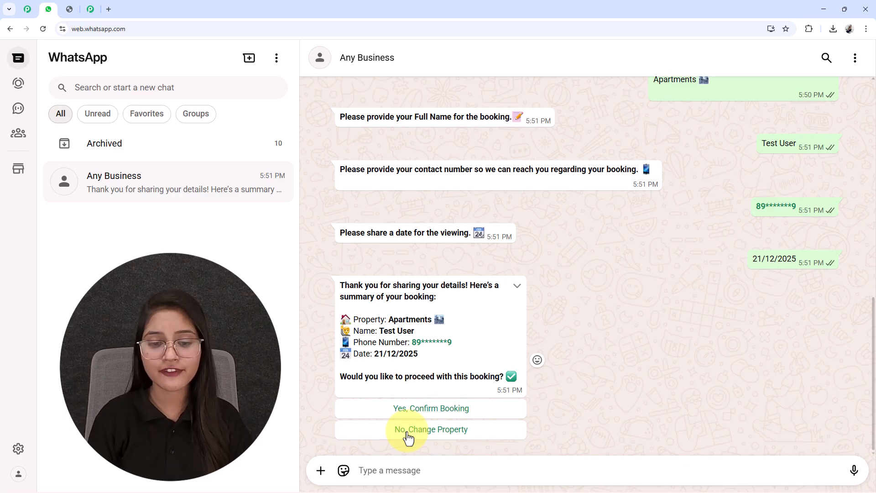
pyautogui.click(418, 408)
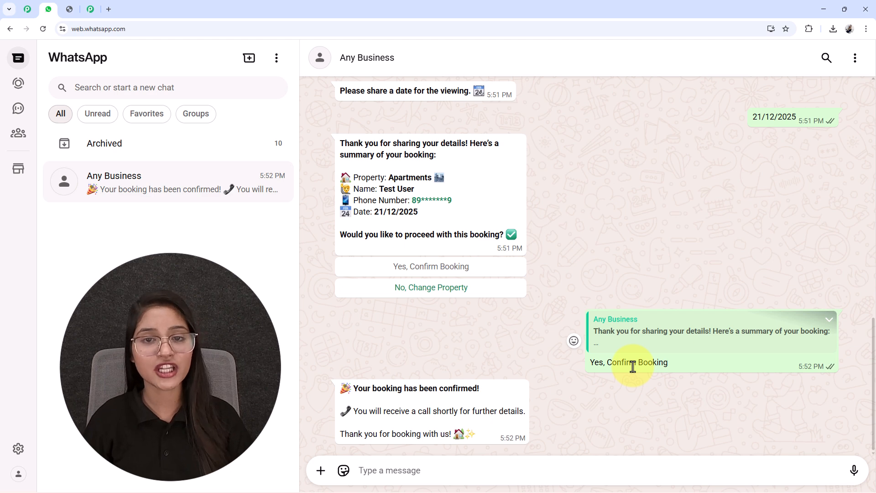
pyautogui.scroll(1, 474, 255)
pyautogui.scroll(-1, 474, 256)
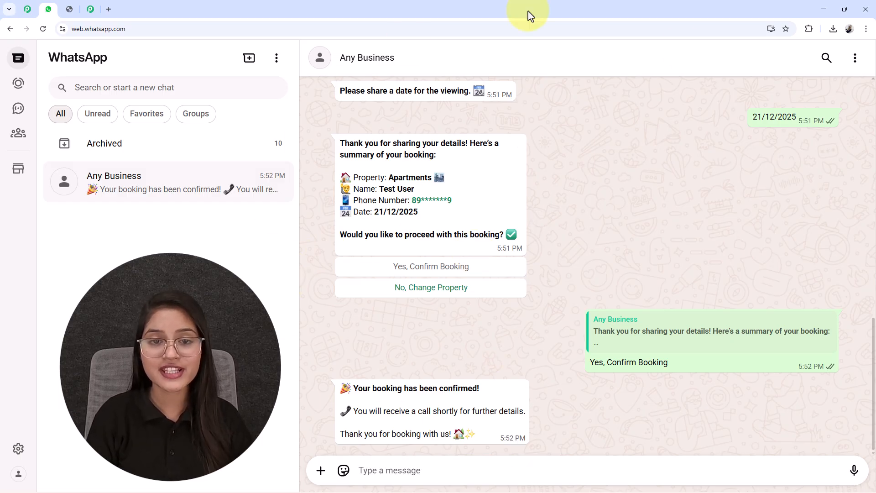
# - Look over the promotional offer image in its browser tab and return to the WhatsApp chat
pyautogui.click(67, 9)
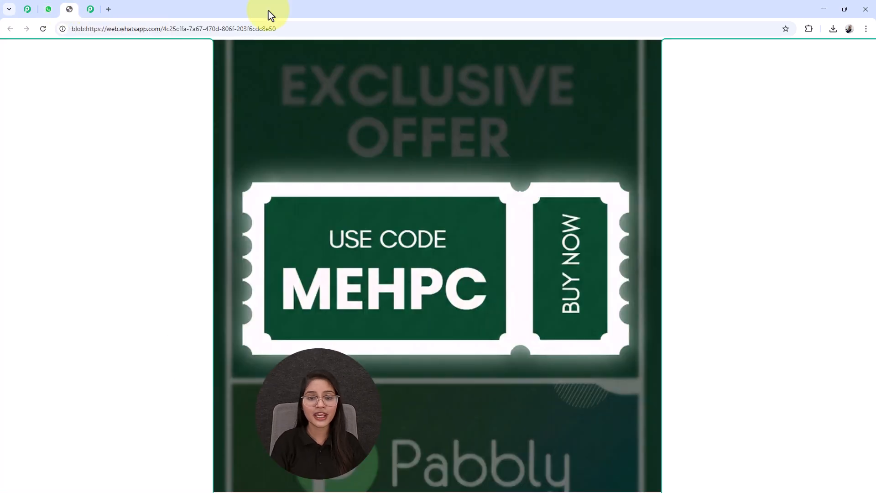
pyautogui.scroll(-2, 475, 300)
pyautogui.scroll(1, 473, 299)
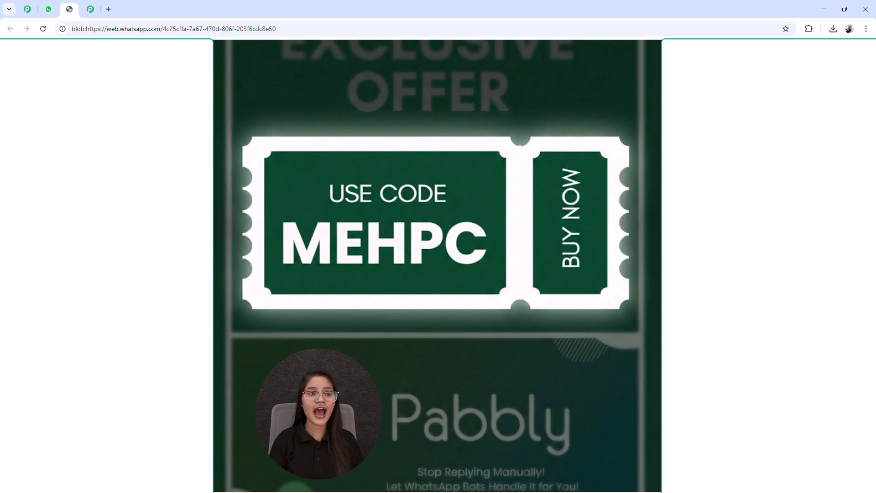
pyautogui.click(48, 9)
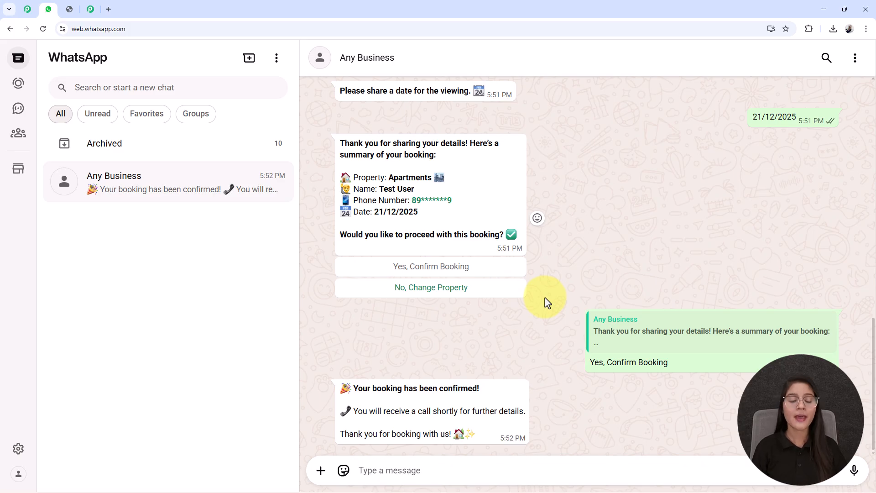
# - Open pabbly.com/chatflow in a new browser tab and dismiss the limited offer pop-up
pyautogui.click(107, 10)
pyautogui.write('pabbly.com/chatflow')
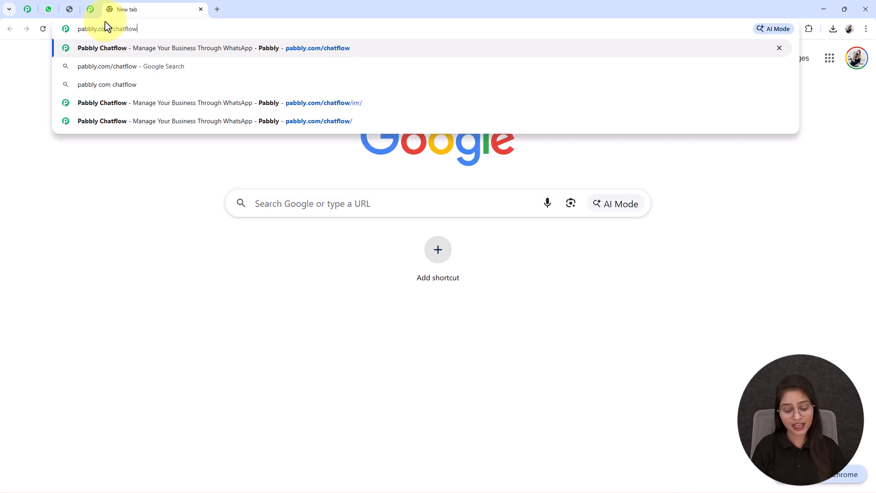
pyautogui.press('Return')
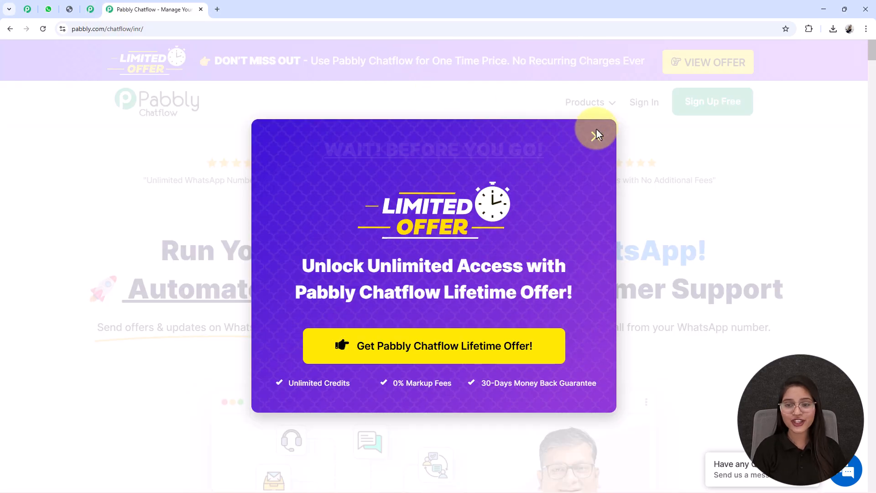
pyautogui.click(596, 133)
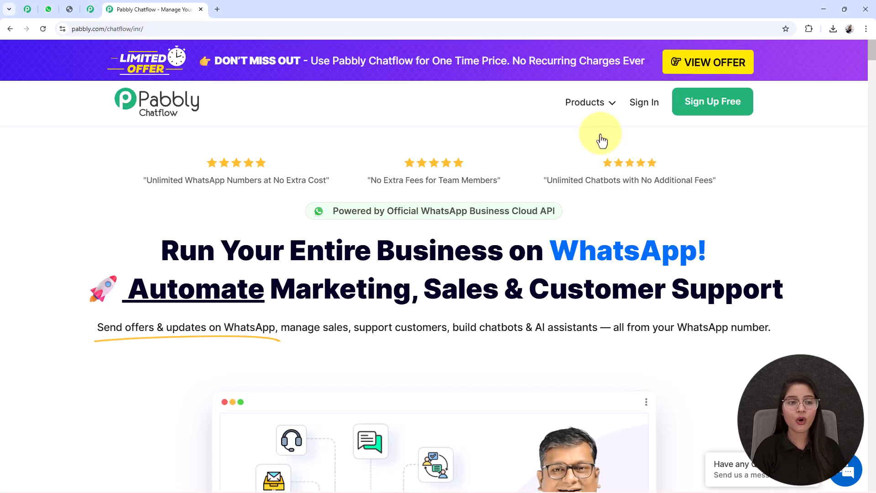
# - Look through the Pabbly Community page in its already open browser tab
pyautogui.click(90, 9)
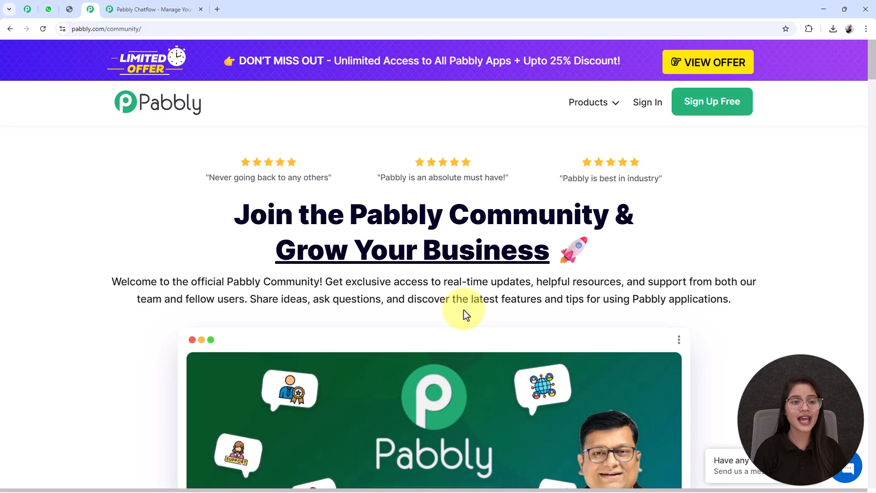
pyautogui.scroll(-8, 463, 310)
pyautogui.scroll(8, 463, 310)
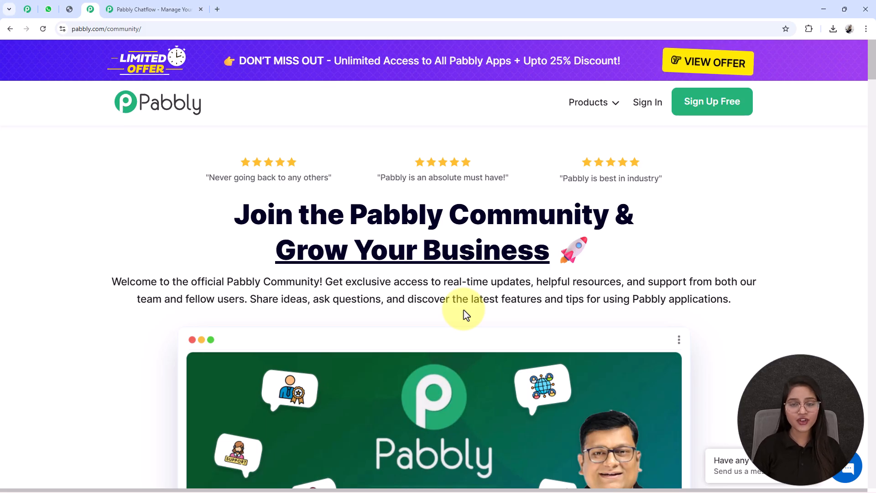
# - Return to the Pabbly Chatflow website, sign in as an existing user and add a new flow in the Flow Builder
pyautogui.click(118, 13)
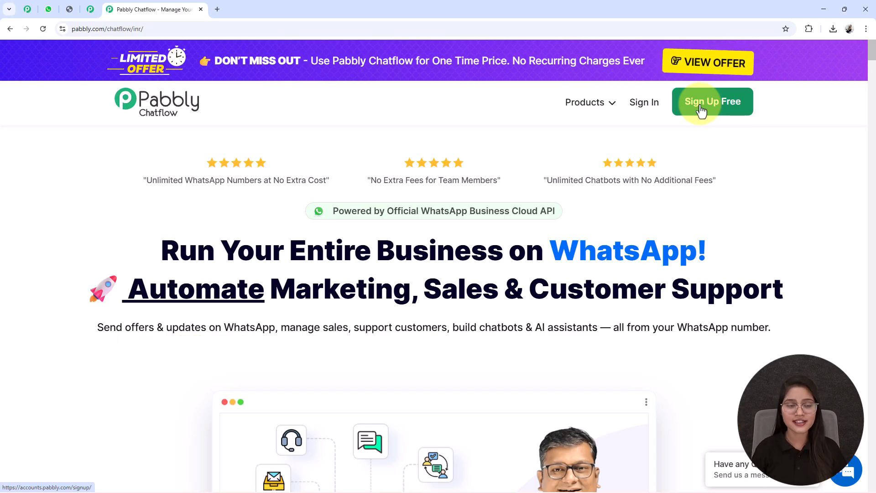
pyautogui.click(644, 110)
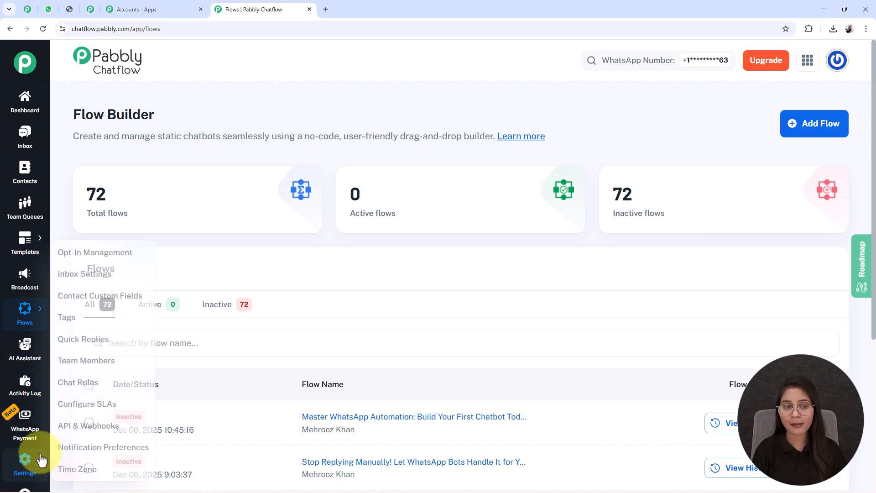
pyautogui.moveTo(12, 456)
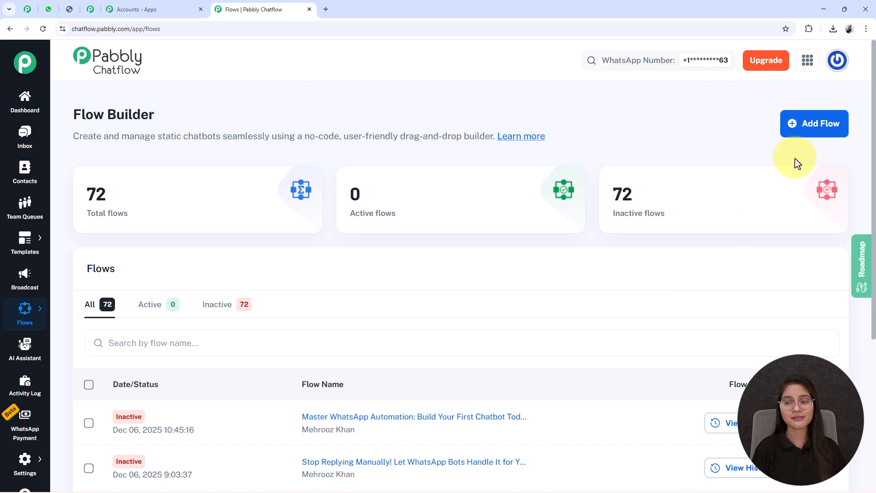
pyautogui.click(807, 133)
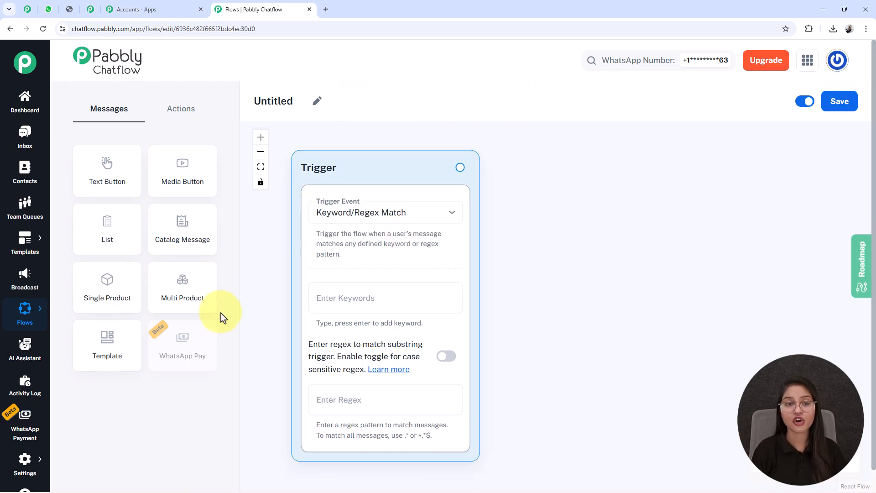
# - Rename the flow as "Stop Replying Manually! Let WhatsApp Bots Handle It for You!", view the available action nodes and save the flow
pyautogui.click(315, 104)
pyautogui.moveTo(303, 104); pyautogui.dragTo(233, 106)
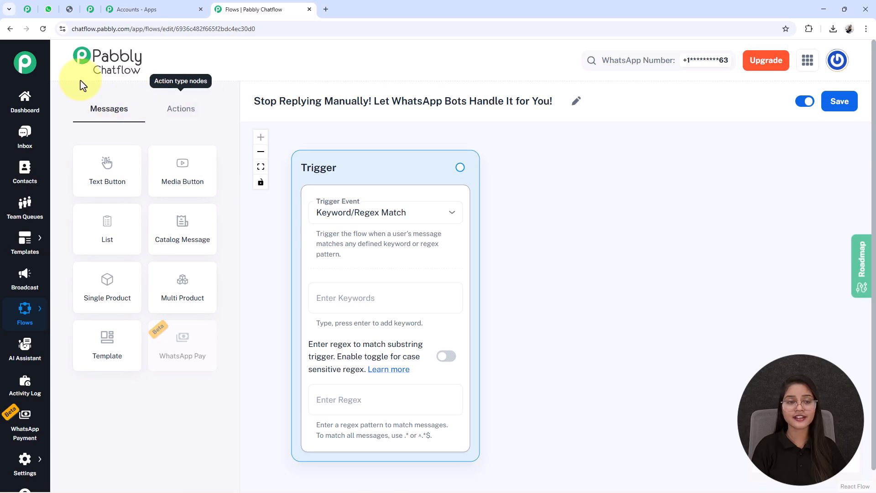
pyautogui.click(177, 112)
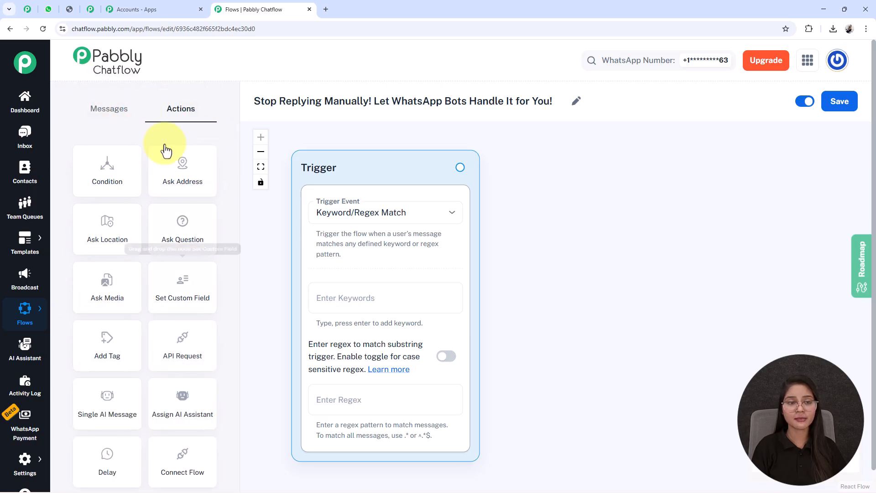
pyautogui.click(114, 108)
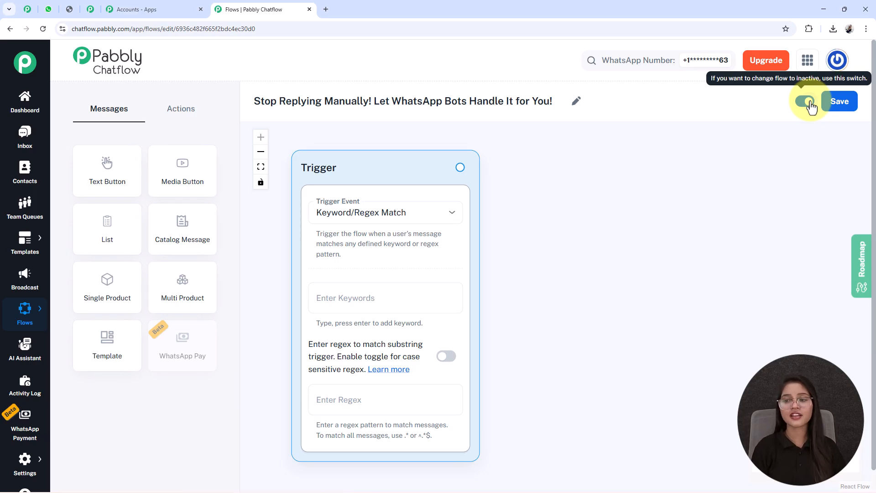
pyautogui.click(837, 101)
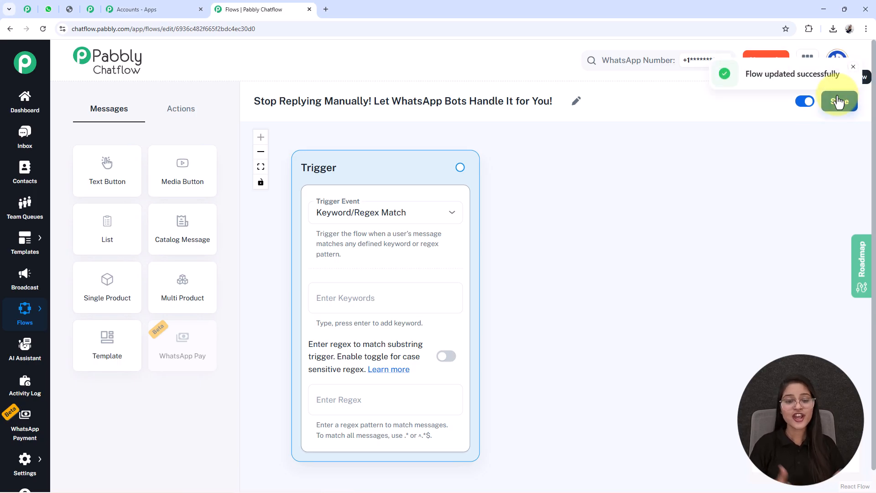
# - Keep Keyword/Regex Match as the trigger event and add the keywords Hi, Hello and Help
pyautogui.click(355, 221)
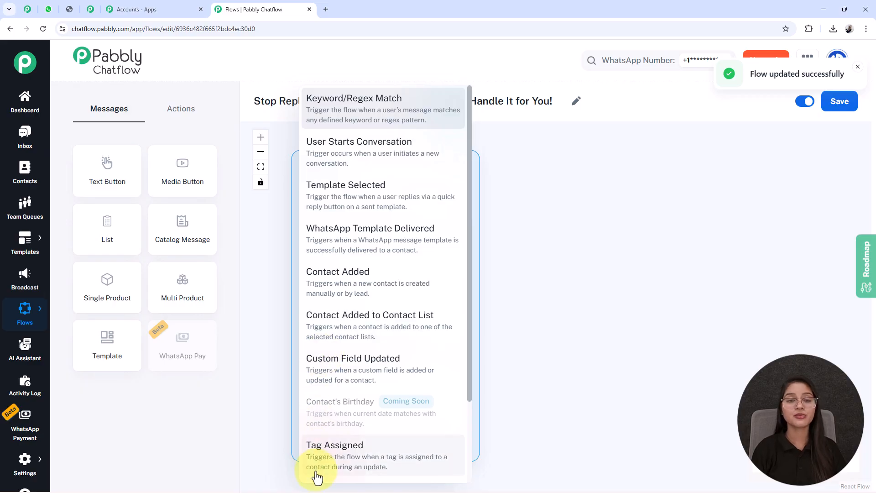
pyautogui.click(349, 117)
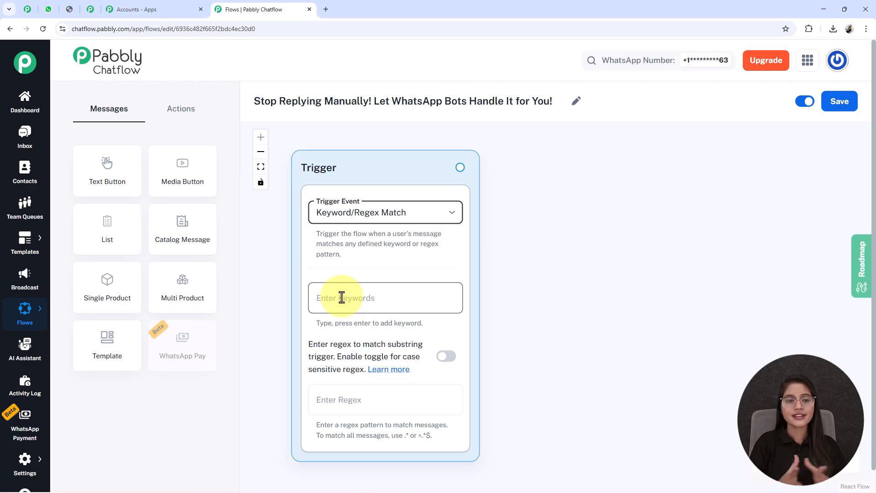
pyautogui.click(342, 298)
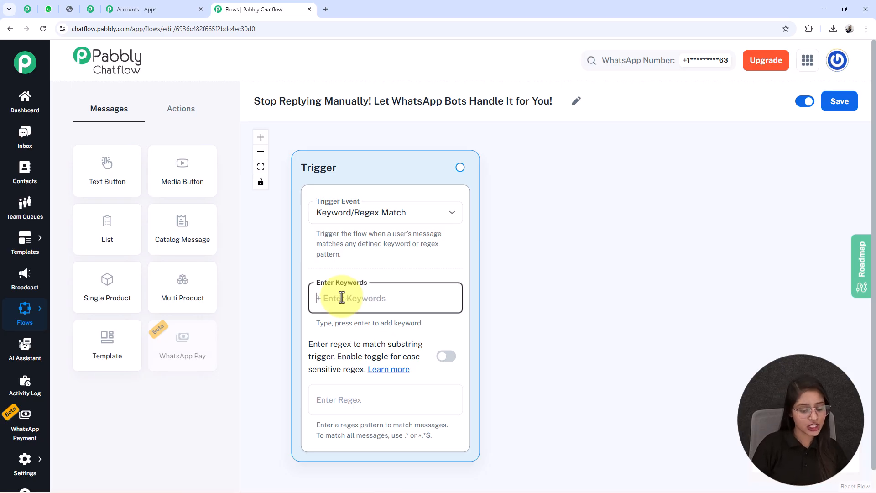
pyautogui.write('Hi')
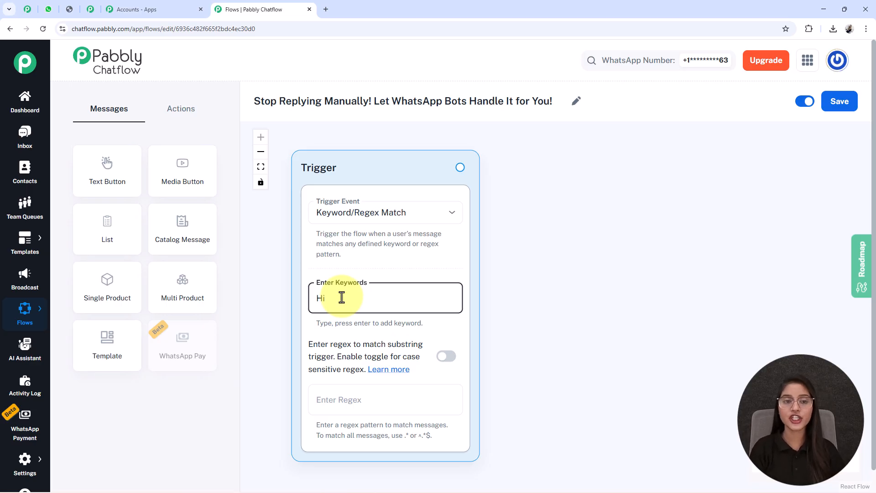
pyautogui.press('Return')
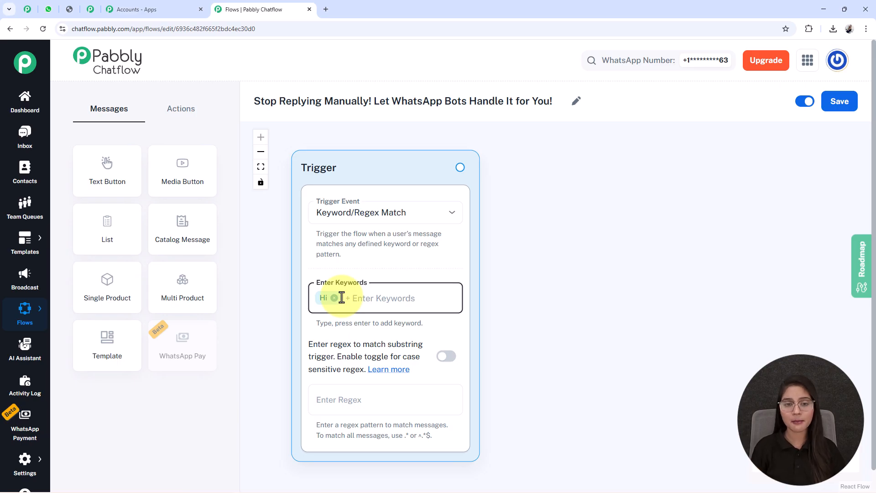
pyautogui.write('Hello')
pyautogui.press('Return')
pyautogui.write('Help')
pyautogui.press('Return')
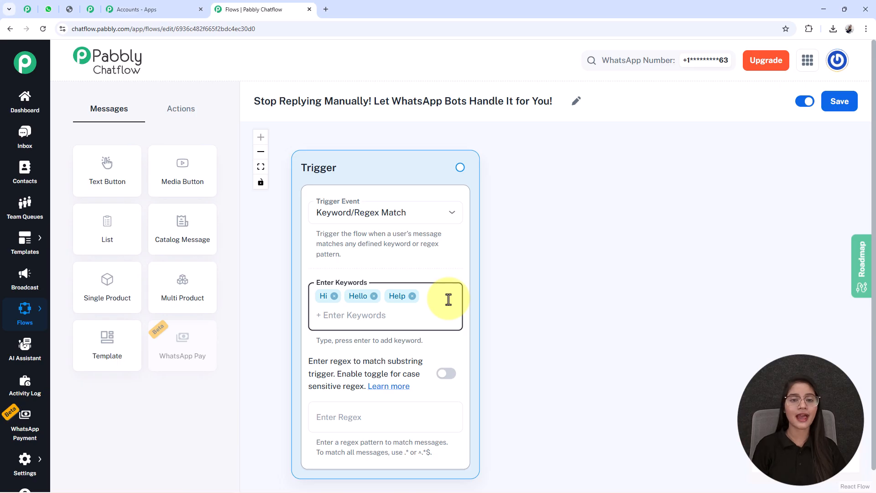
# - Add a Media Button node beside the Trigger, set its media type to Image and paste the SkyNest logo image's URL
pyautogui.scroll(-1, 448, 299)
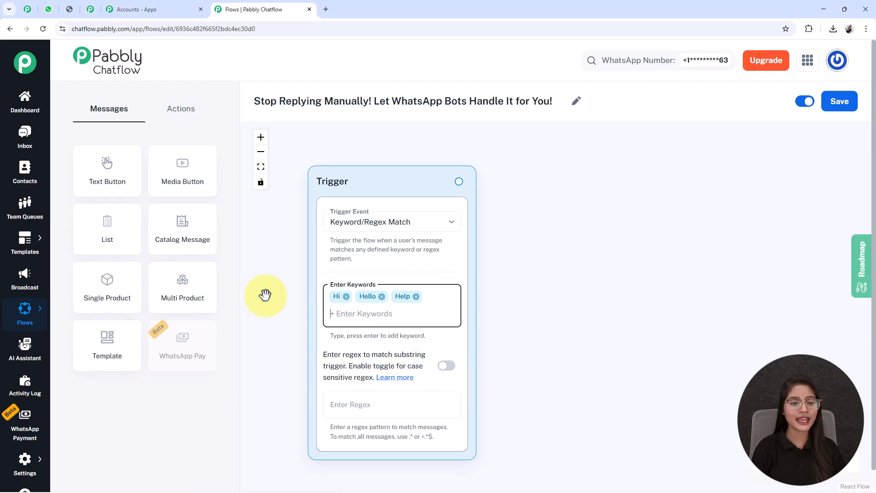
pyautogui.click(165, 173)
pyautogui.moveTo(467, 319); pyautogui.dragTo(533, 169)
pyautogui.click(598, 221)
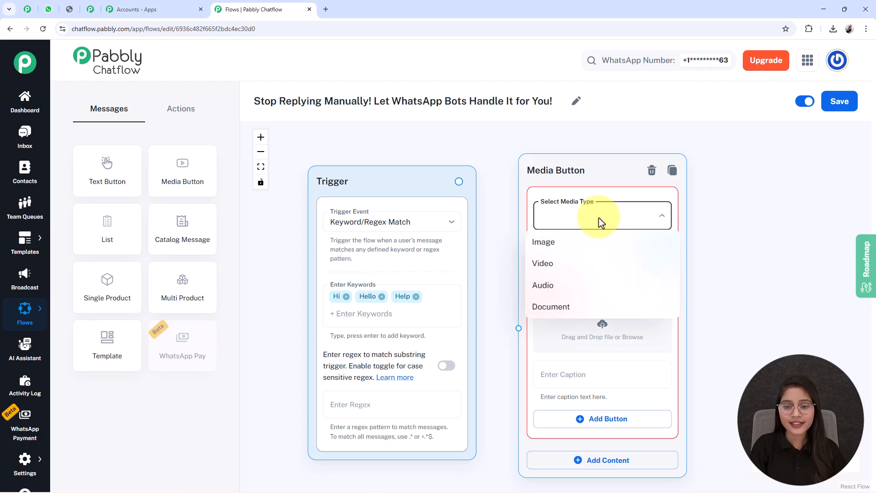
pyautogui.click(574, 255)
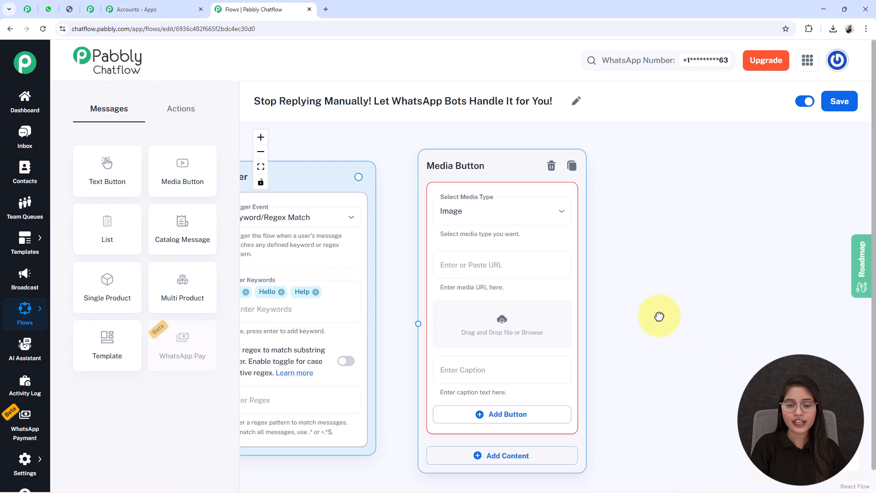
pyautogui.click(475, 329)
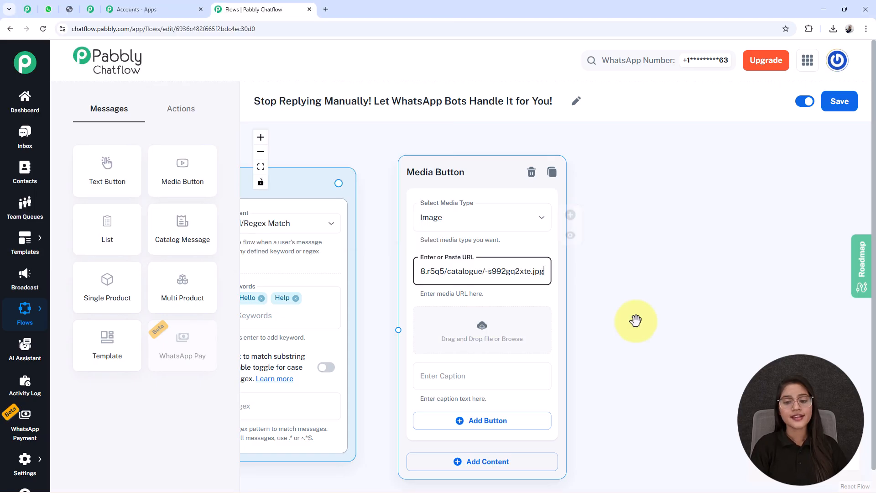
# - Add Text Button content to the Media Button node and paste the SkyNest Homes & Properties welcome message ending "*How can I assist you today?*"
pyautogui.moveTo(643, 439); pyautogui.dragTo(662, 229)
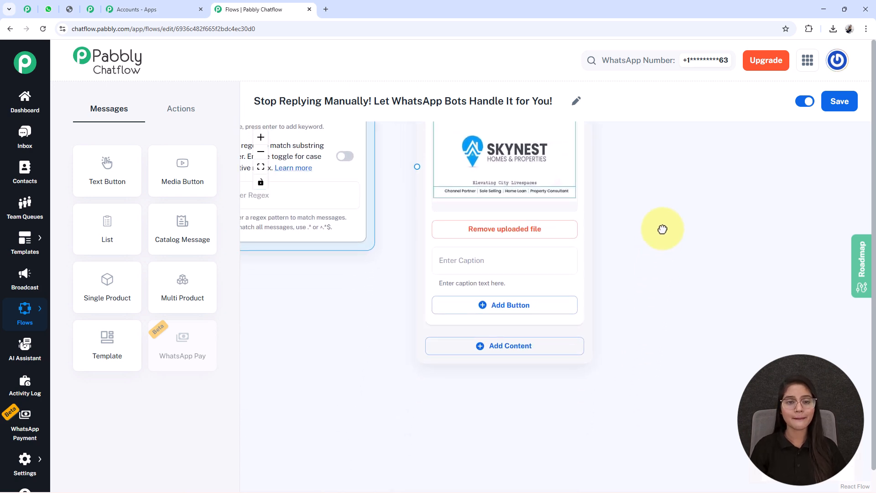
pyautogui.scroll(-3, 547, 229)
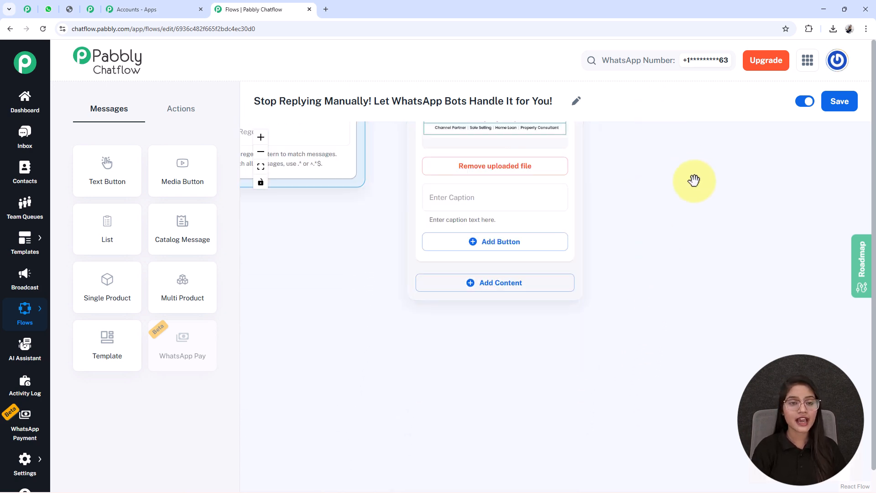
pyautogui.click(498, 285)
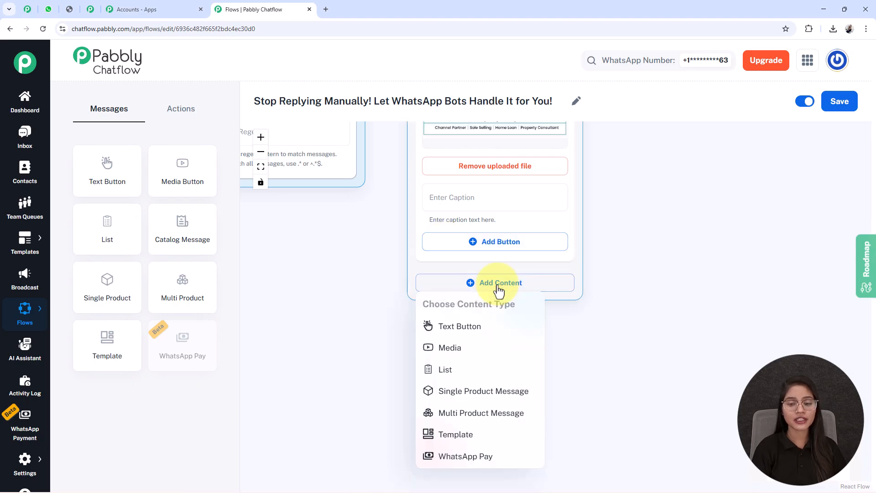
pyautogui.click(449, 329)
pyautogui.scroll(-2, 645, 354)
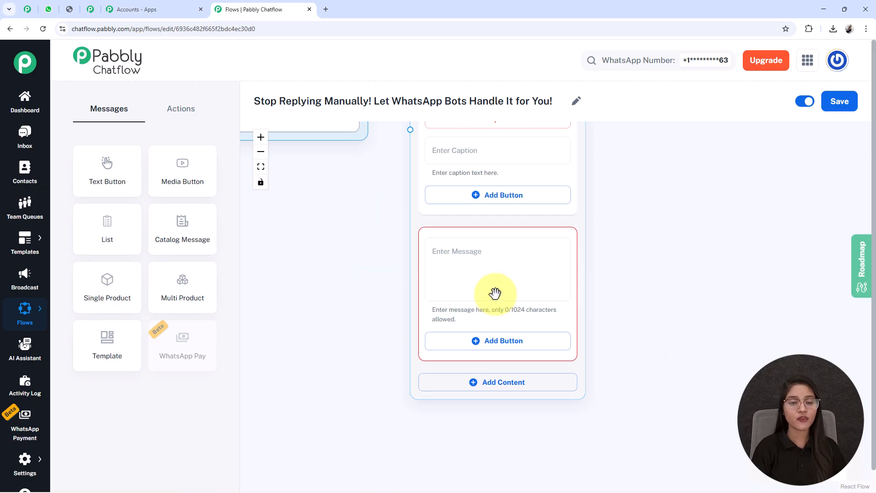
pyautogui.scroll(2, 661, 262)
pyautogui.moveTo(661, 262); pyautogui.dragTo(662, 311)
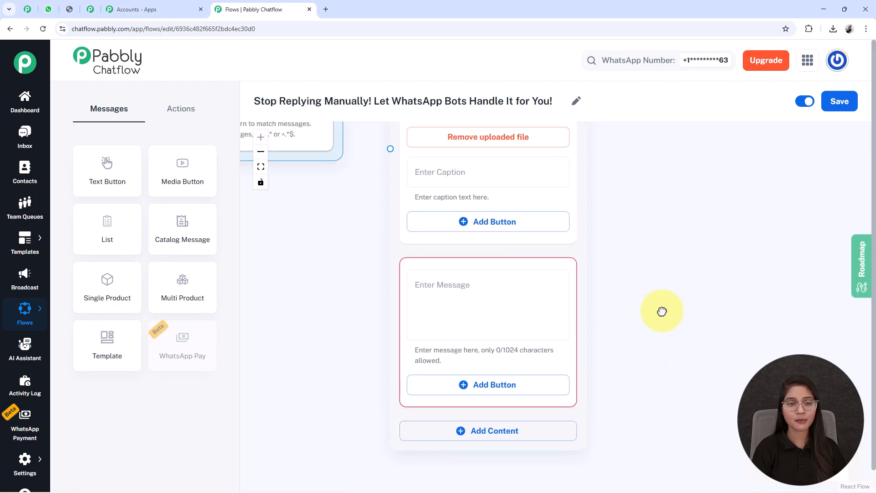
pyautogui.click(440, 303)
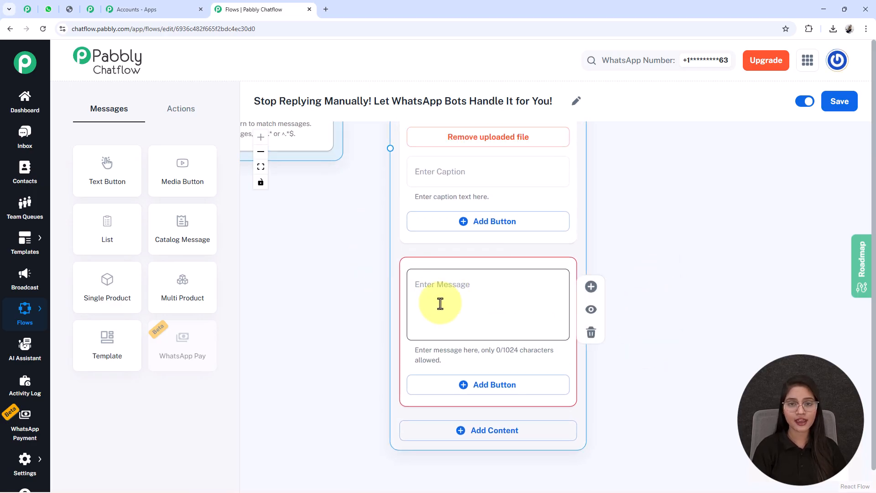
pyautogui.hotkey('ctrl', 'v')
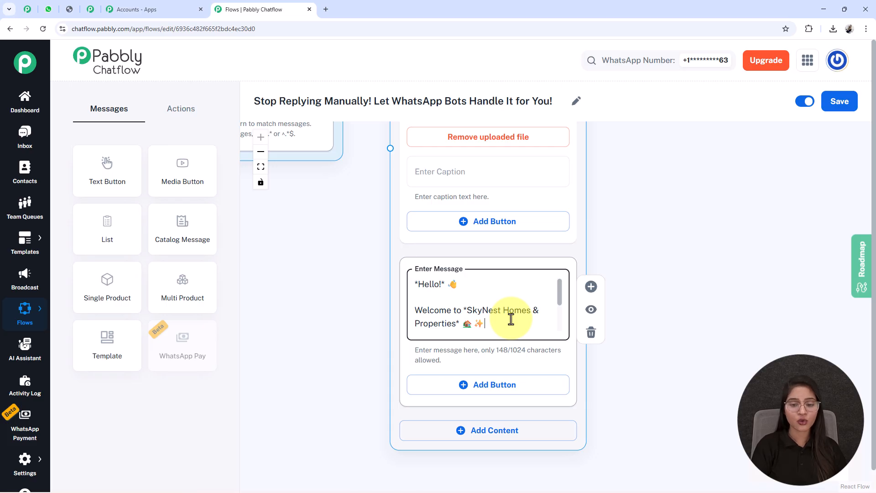
pyautogui.scroll(-1, 511, 319)
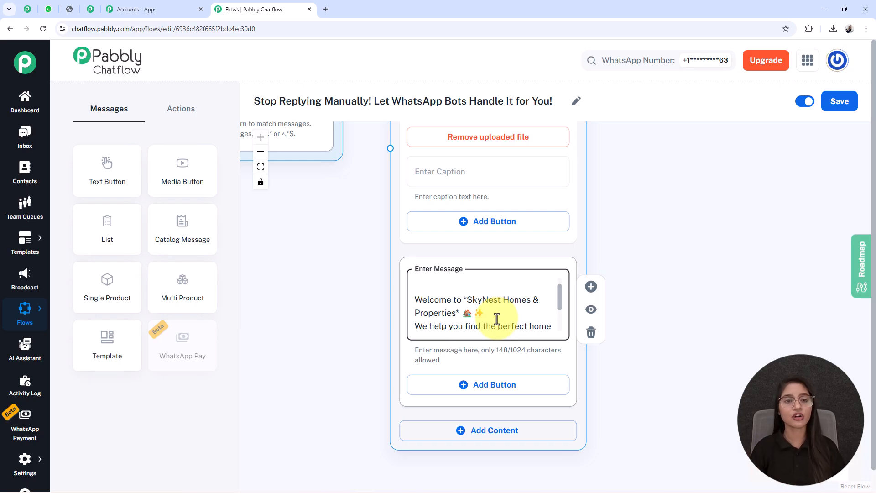
pyautogui.click(660, 426)
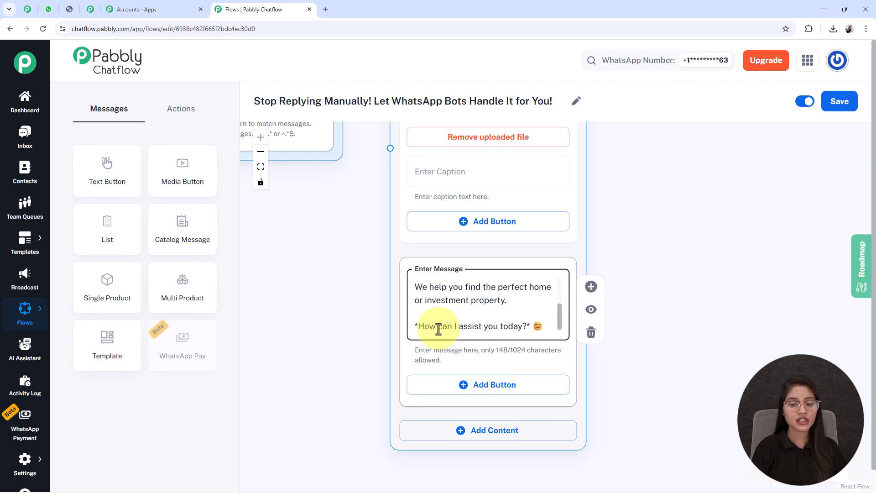
# - Add two reply buttons under the welcome message, labelled "Schedule Visit 📍" and "Talk to Agent 👩‍💼"
pyautogui.moveTo(647, 401); pyautogui.dragTo(651, 346)
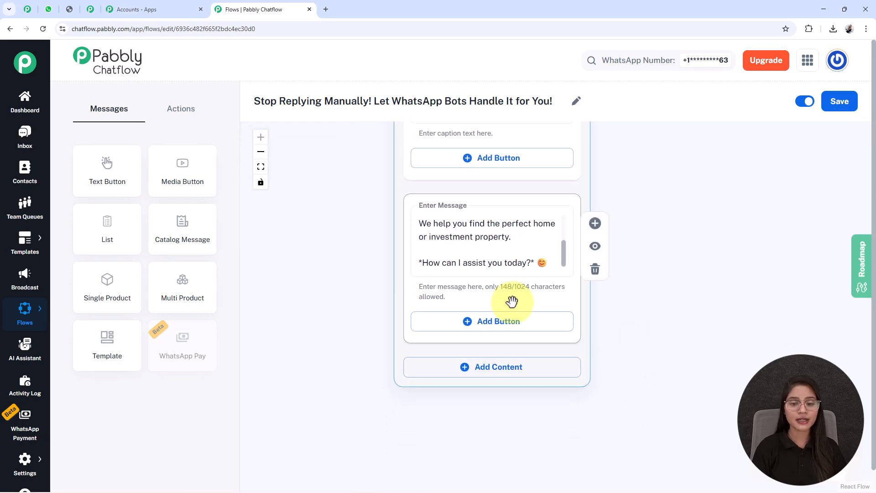
pyautogui.click(559, 321)
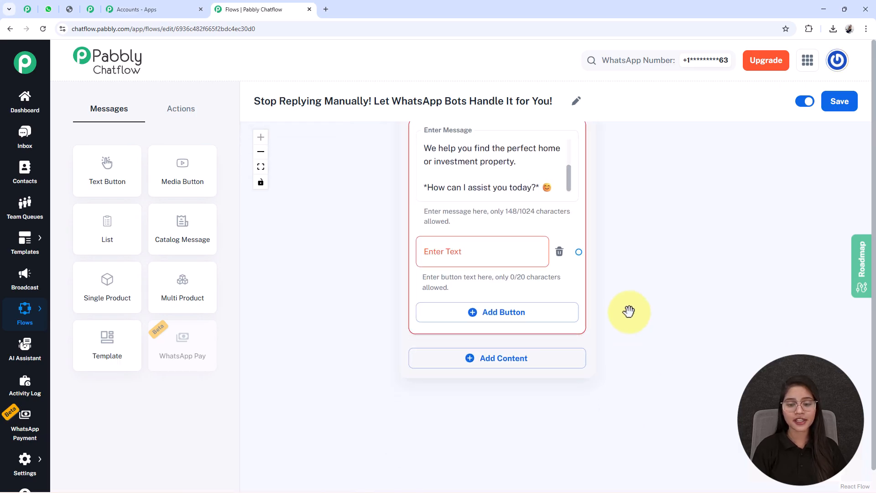
pyautogui.click(483, 309)
pyautogui.moveTo(333, 284); pyautogui.dragTo(326, 352)
pyautogui.click(432, 343)
pyautogui.write('Schedule Visit 📍')
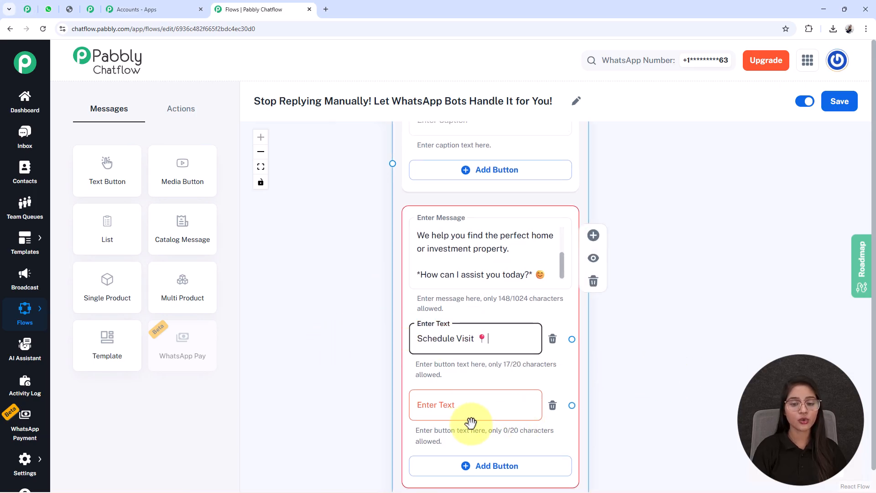
pyautogui.click(474, 405)
pyautogui.write('Talk to Agent 👩\u200d💼')
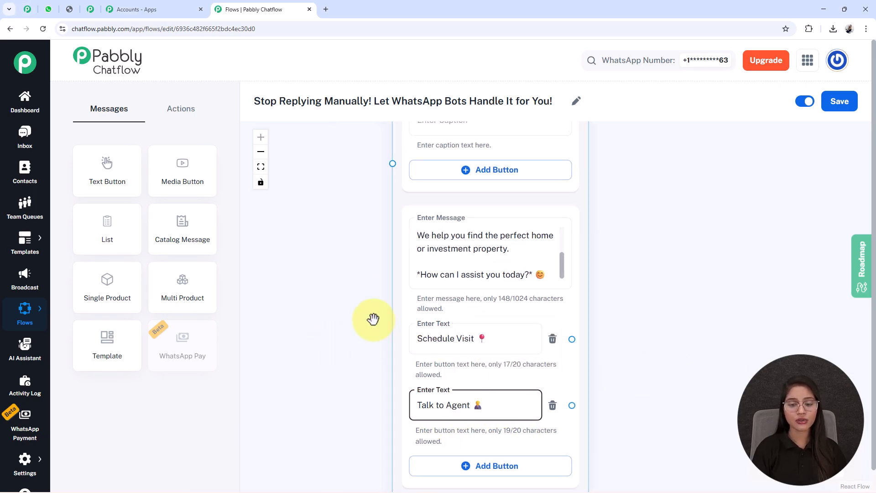
# - Arrange the Media Button node beside the Trigger and connect the Trigger's output to it
pyautogui.scroll(-5, 361, 305)
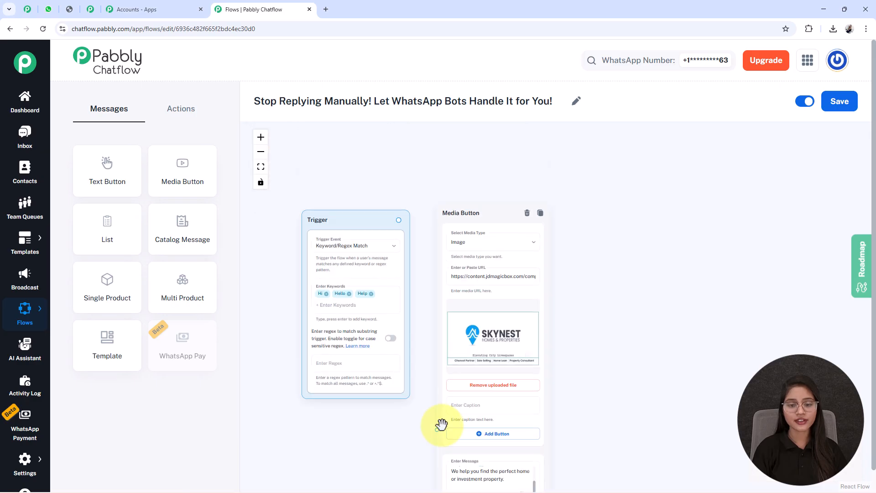
pyautogui.click(481, 405)
pyautogui.click(424, 439)
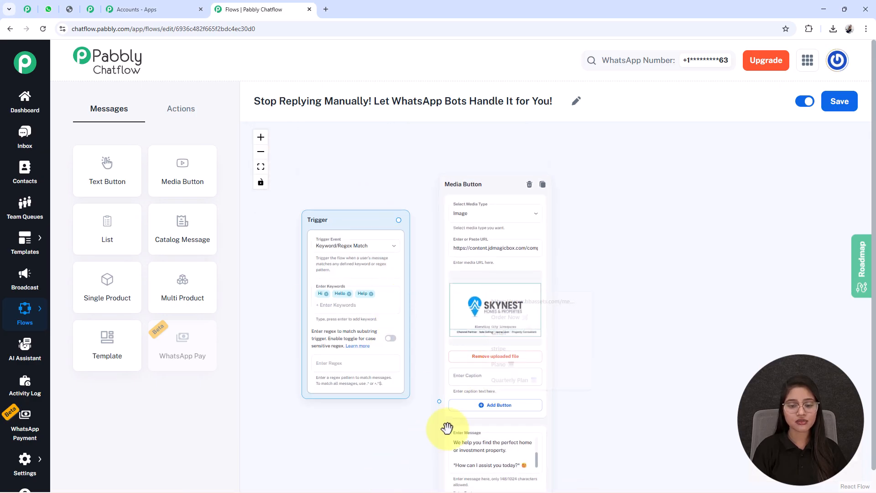
pyautogui.moveTo(348, 451); pyautogui.dragTo(324, 470)
pyautogui.moveTo(375, 240); pyautogui.dragTo(413, 419)
pyautogui.moveTo(603, 344); pyautogui.dragTo(578, 179)
pyautogui.scroll(-3, 576, 196)
pyautogui.moveTo(588, 254); pyautogui.dragTo(548, 369)
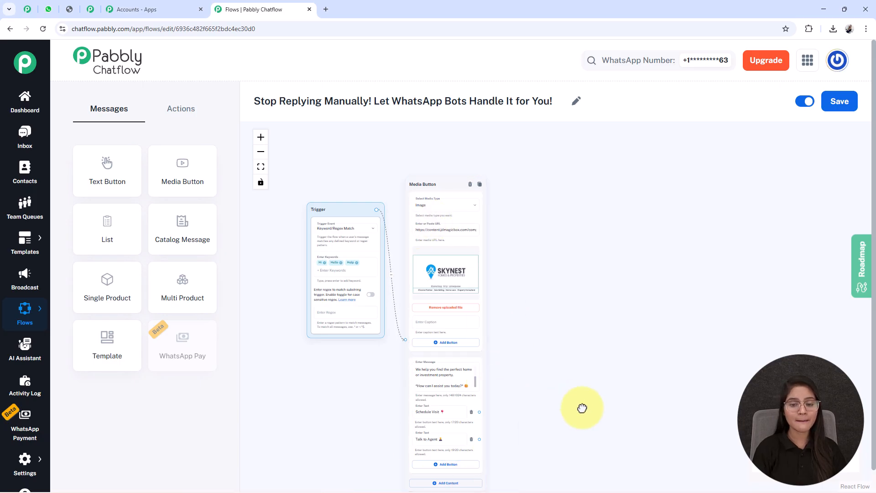
# - Add a List node and place it in the empty canvas area beside the Media Button node
pyautogui.moveTo(582, 406); pyautogui.dragTo(477, 248)
pyautogui.scroll(3, 467, 245)
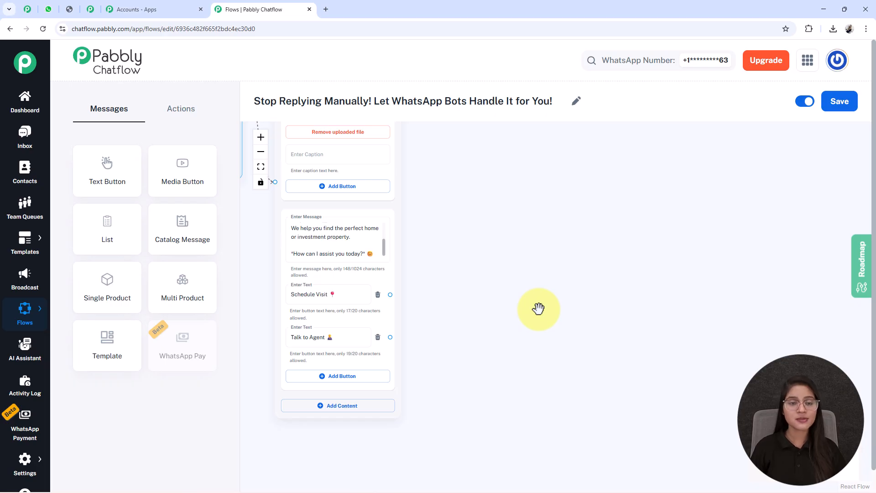
pyautogui.click(104, 237)
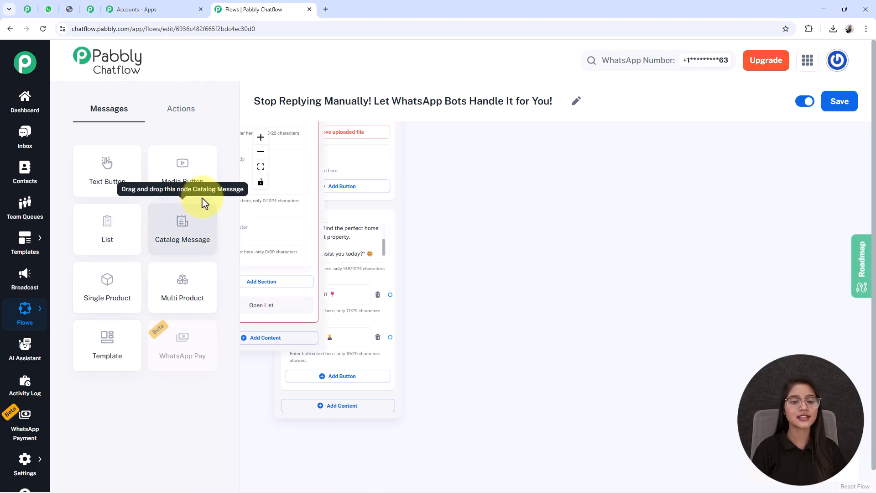
pyautogui.moveTo(338, 214); pyautogui.dragTo(523, 262)
pyautogui.scroll(-2, 612, 235)
pyautogui.moveTo(625, 237); pyautogui.dragTo(483, 291)
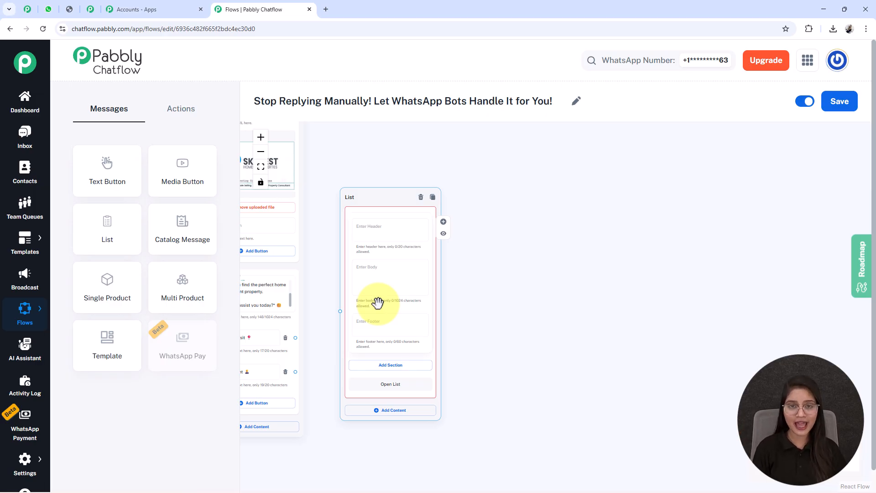
# - Enter "*Great! Please choose a property type:* 👇" as the List node's body and add a section titled "Properties"
pyautogui.click(369, 278)
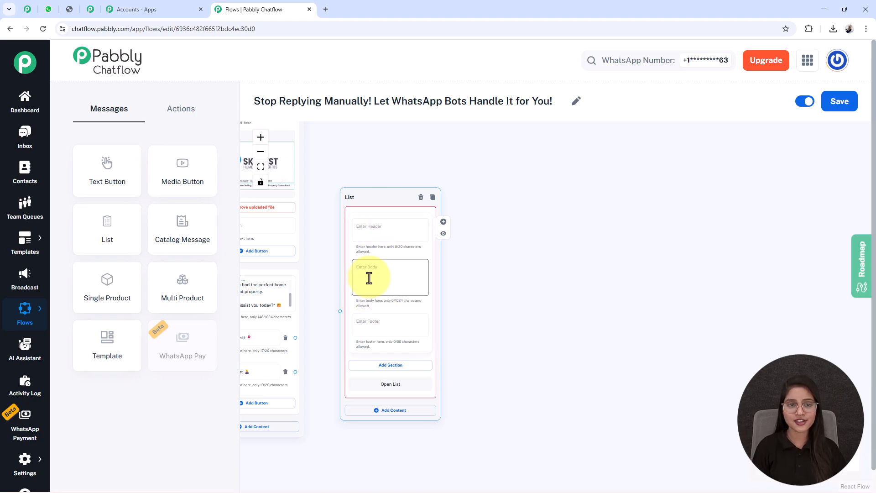
pyautogui.write('*Great! Please choose a property type:* 👇')
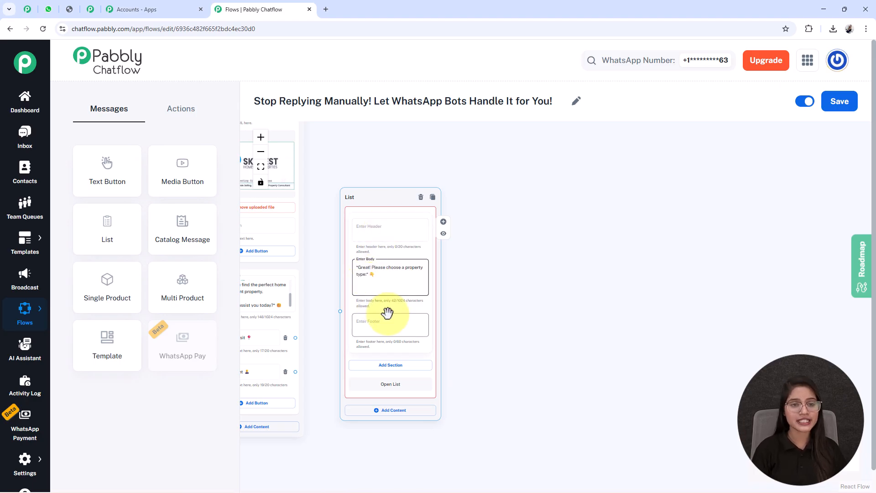
pyautogui.moveTo(468, 397); pyautogui.dragTo(491, 379)
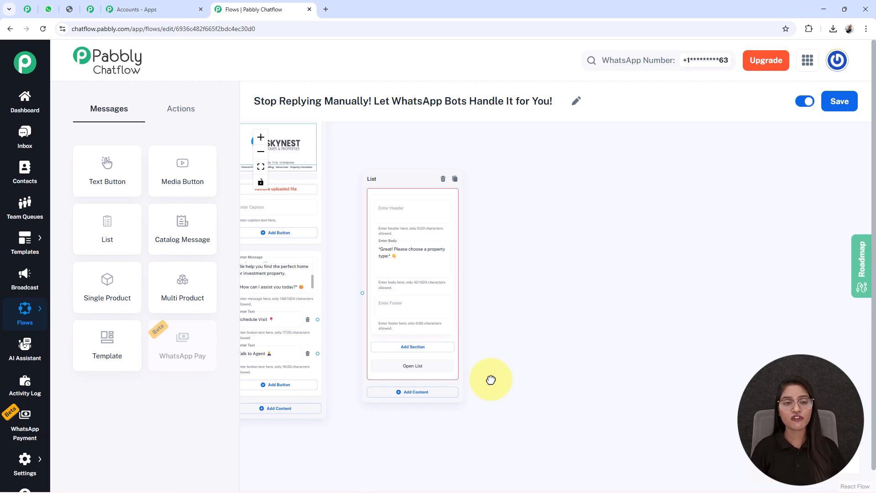
pyautogui.click(412, 347)
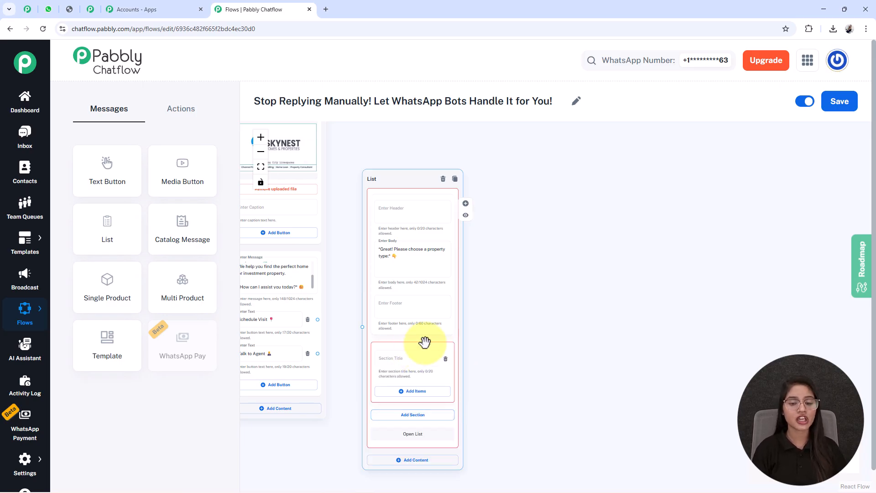
pyautogui.click(404, 360)
pyautogui.write('Properties')
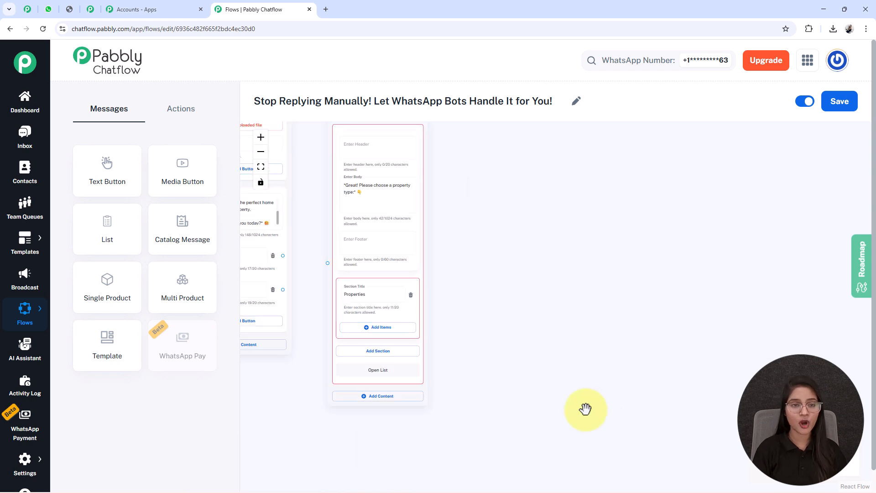
pyautogui.moveTo(561, 413); pyautogui.dragTo(572, 359)
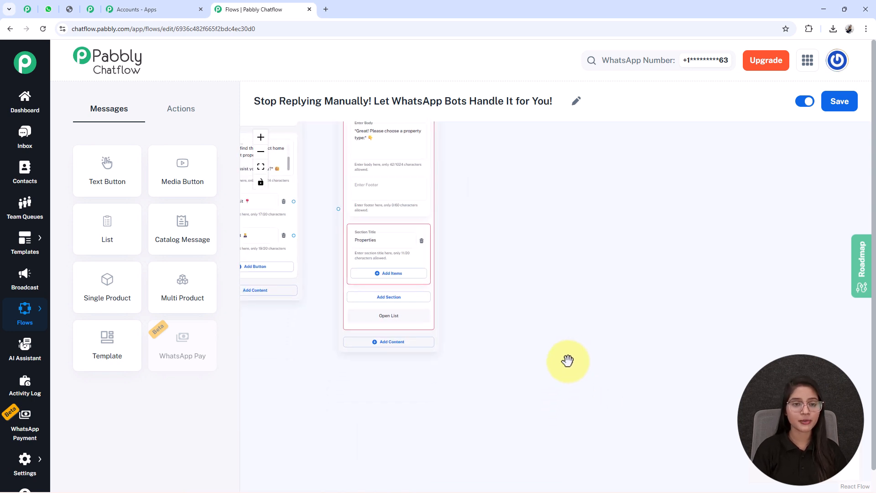
# - Add four blank items to the "Properties" section of the List node
pyautogui.click(389, 274)
pyautogui.moveTo(508, 327); pyautogui.dragTo(513, 269)
pyautogui.click(379, 305)
pyautogui.moveTo(504, 397); pyautogui.dragTo(506, 333)
pyautogui.click(371, 328)
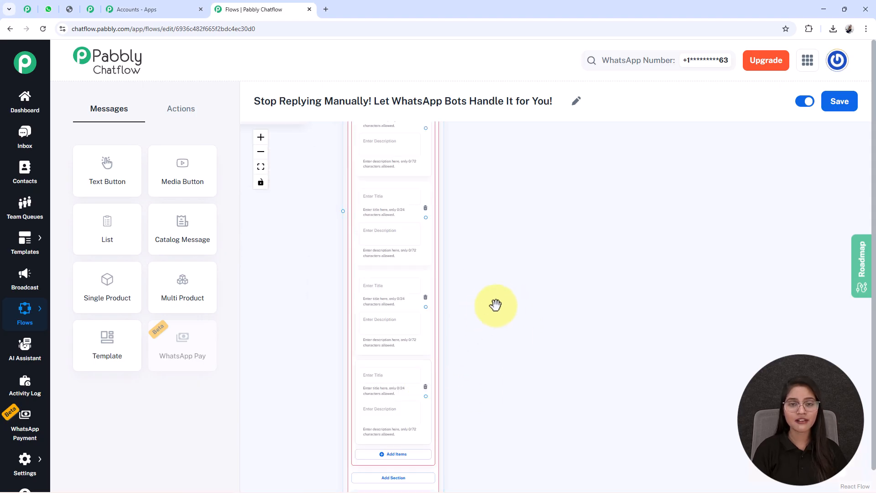
pyautogui.moveTo(500, 303); pyautogui.dragTo(453, 344)
pyautogui.scroll(-2, 508, 342)
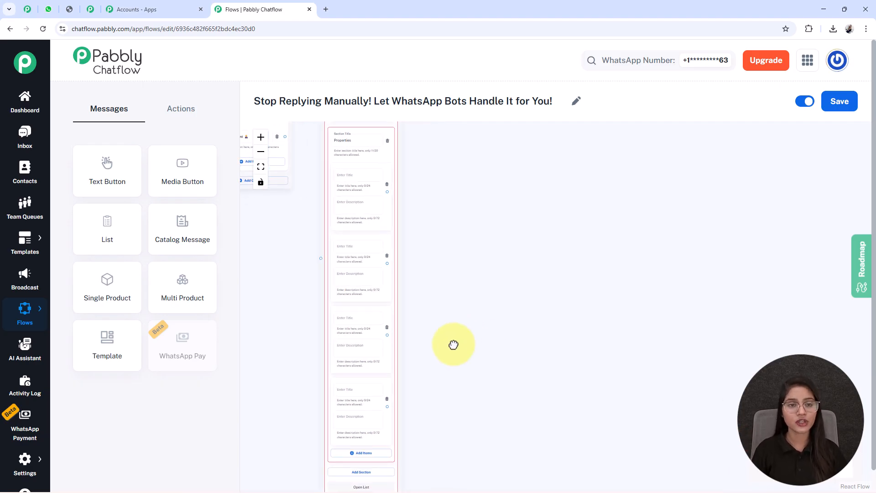
# - Title the four "Properties" items "Apartments 🏙️", "Villas 🏡", "Commercial Spaces 🏢" and "Rentals🛏️", leaving their descriptions empty
pyautogui.click(381, 205)
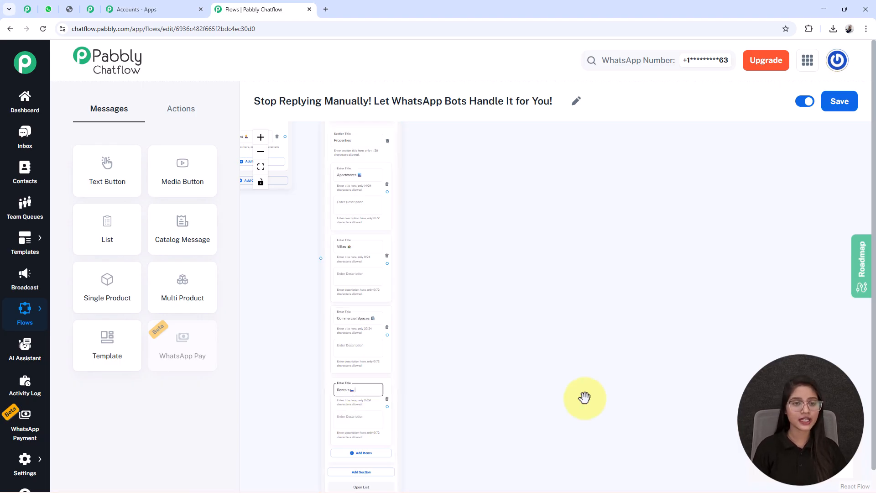
pyautogui.scroll(6, 349, 429)
pyautogui.scroll(-5, 340, 437)
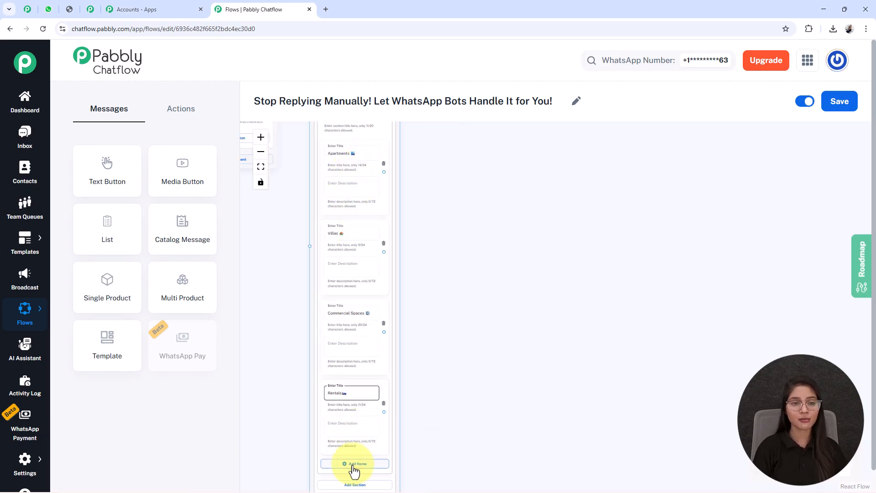
# - Connect the "Schedule Visit 📍" button of the Media Button node to the List node's input
pyautogui.scroll(-2, 331, 299)
pyautogui.moveTo(291, 260); pyautogui.dragTo(340, 408)
pyautogui.click(287, 283)
pyautogui.moveTo(339, 285)
pyautogui.mouseDown()
pyautogui.moveTo(360, 408)
pyautogui.moveTo(369, 418)
pyautogui.mouseUp()
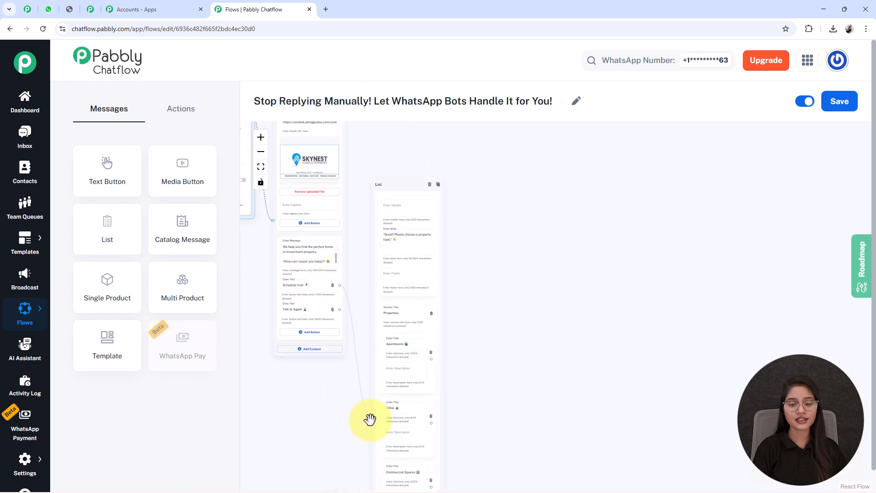
pyautogui.moveTo(552, 410); pyautogui.dragTo(437, 278)
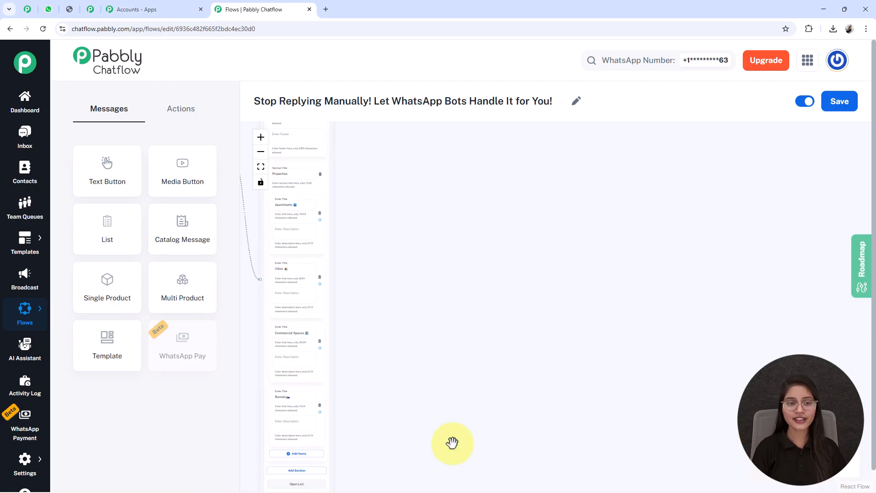
# - Add a Set Custom Field action node in the empty canvas area beside the List node
pyautogui.click(179, 108)
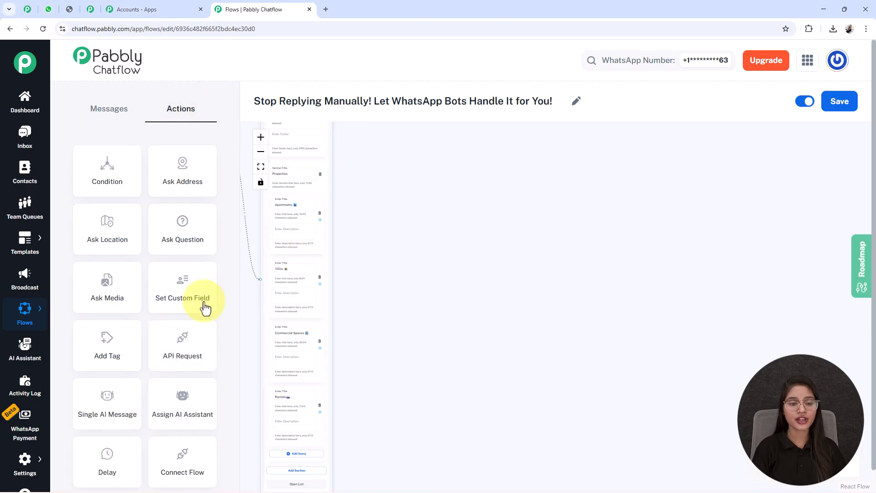
pyautogui.moveTo(178, 305); pyautogui.dragTo(392, 242)
pyautogui.moveTo(290, 191); pyautogui.dragTo(524, 370)
pyautogui.scroll(4, 523, 371)
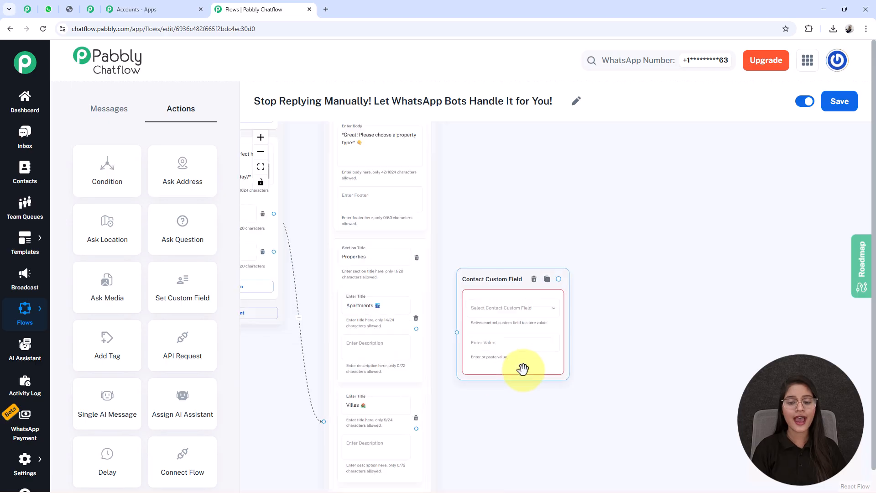
# - Set the new Contact Custom Field node to store the "Apartments 🏙️" item title in the PropertyType field
pyautogui.click(498, 289)
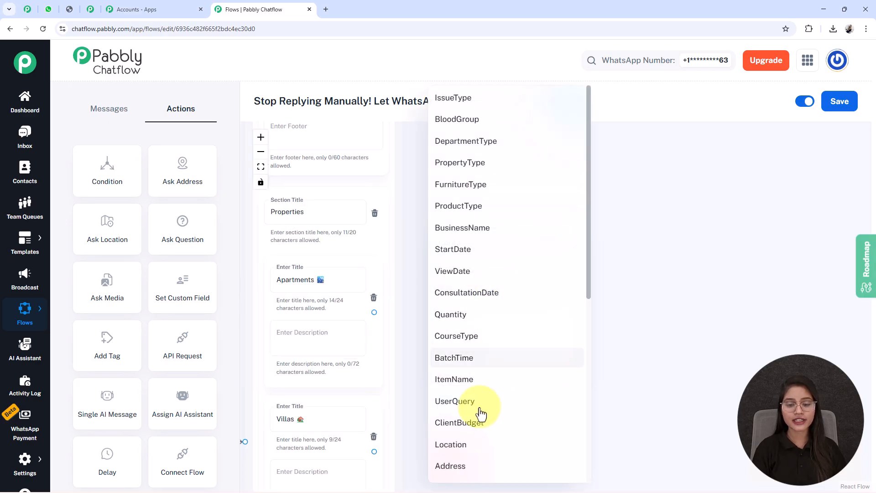
pyautogui.click(494, 162)
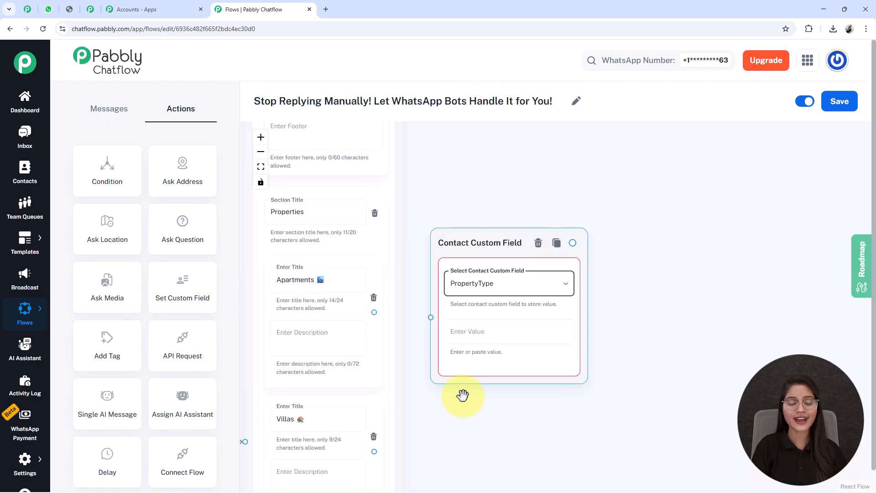
pyautogui.scroll(-1, 293, 201)
pyautogui.click(313, 248)
pyautogui.hotkey('ctrl', 'a')
pyautogui.hotkey('ctrl', 'c')
pyautogui.click(508, 296)
pyautogui.hotkey('ctrl', 'v')
pyautogui.click(461, 392)
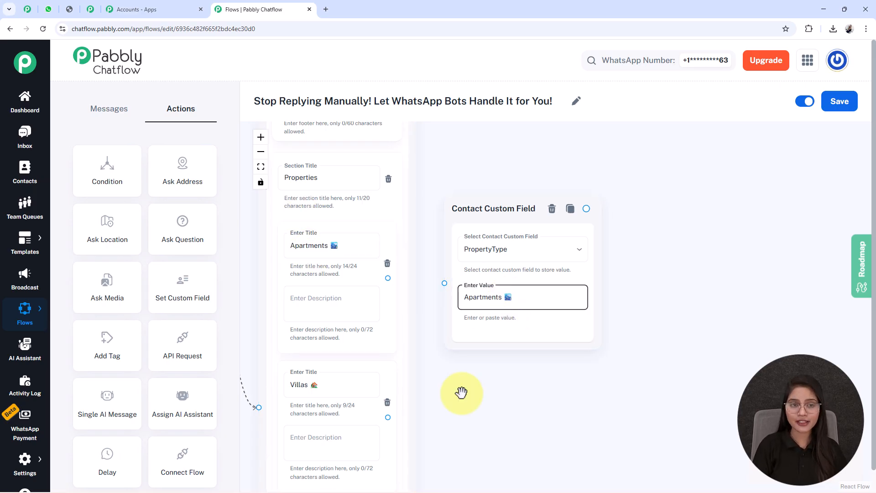
# - Connect the "Apartments 🏙️" list item to the Contact Custom Field node and save the flow
pyautogui.click(597, 285)
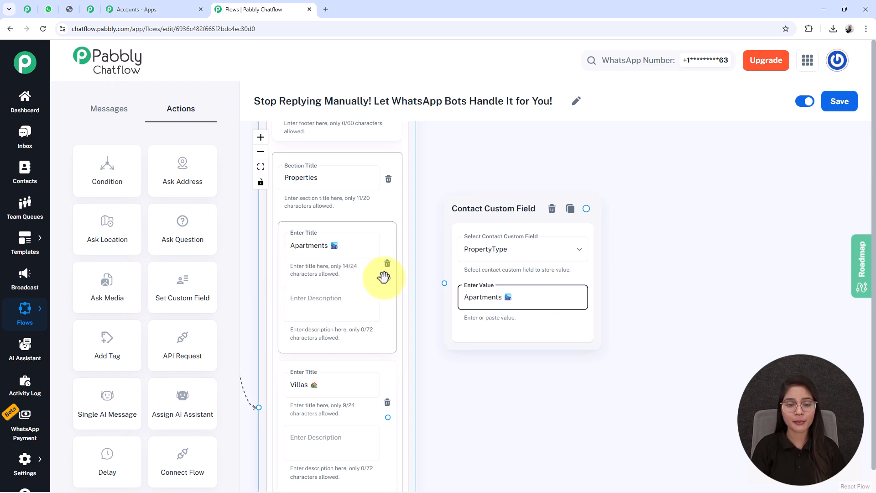
pyautogui.moveTo(388, 280); pyautogui.dragTo(444, 283)
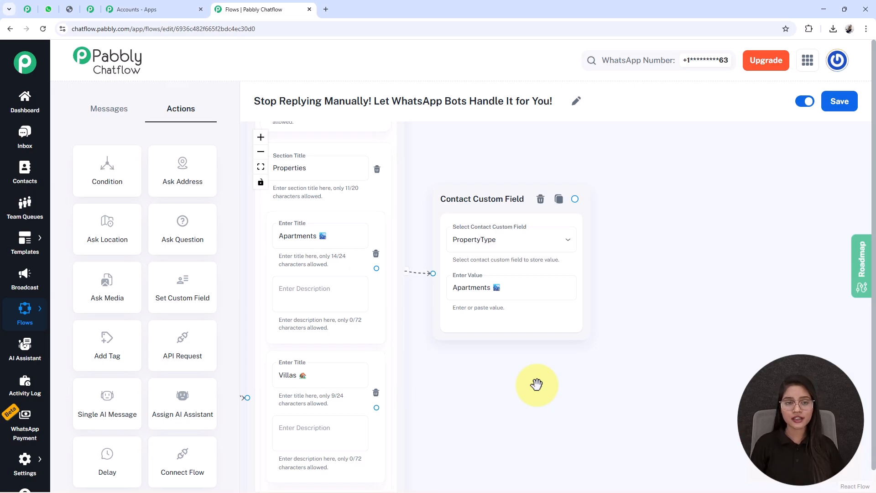
pyautogui.click(838, 101)
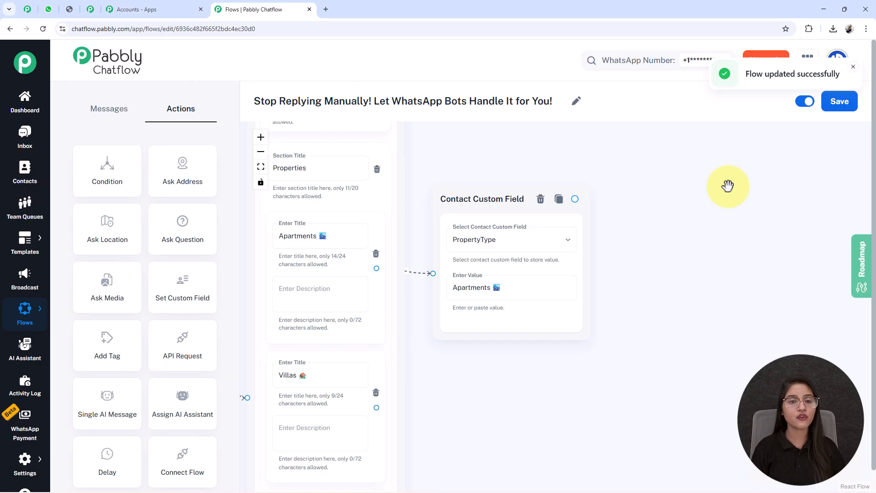
# - Open the Contact Custom Fields settings in a new browser tab and look through the list of fields down to its end
pyautogui.click(552, 249)
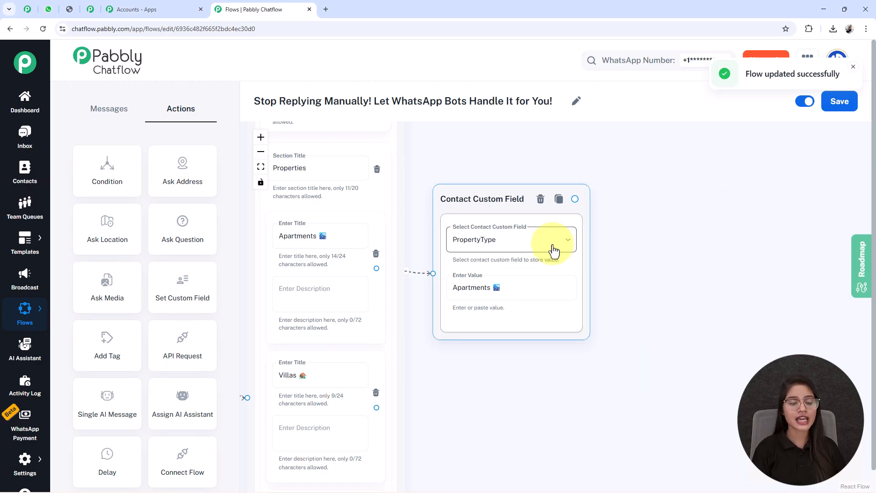
pyautogui.click(8, 479)
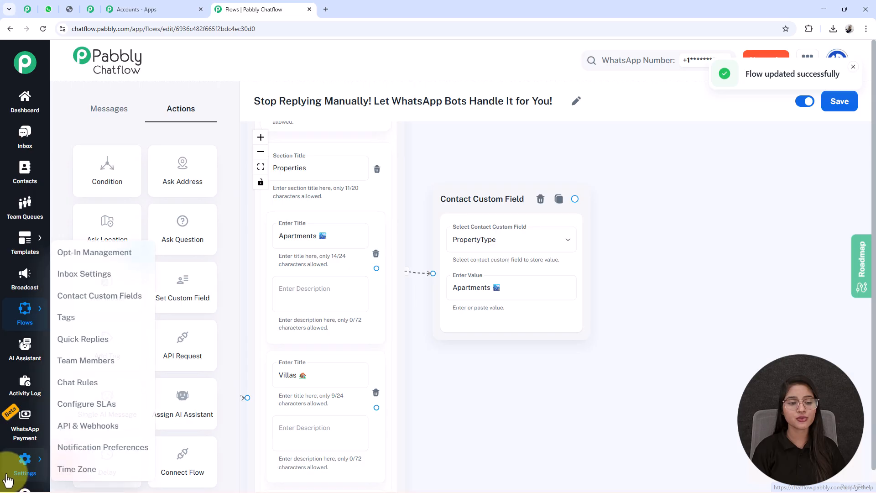
pyautogui.rightClick(83, 295)
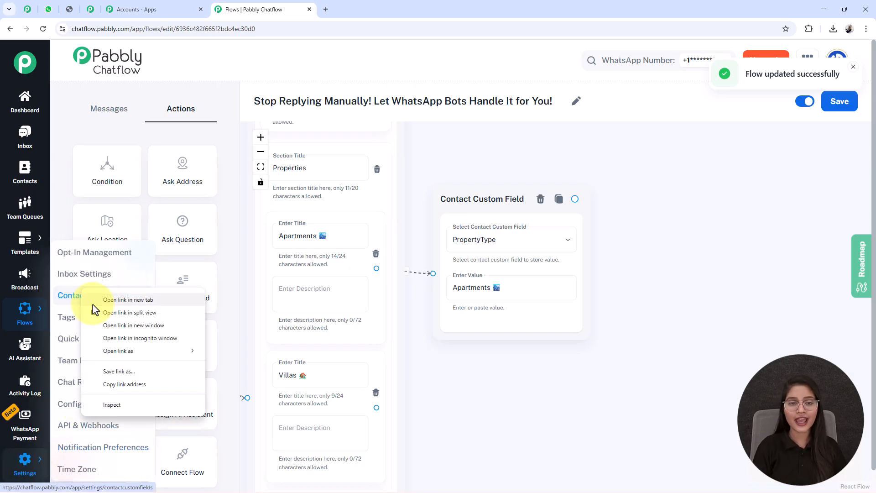
pyautogui.click(94, 300)
pyautogui.click(385, 7)
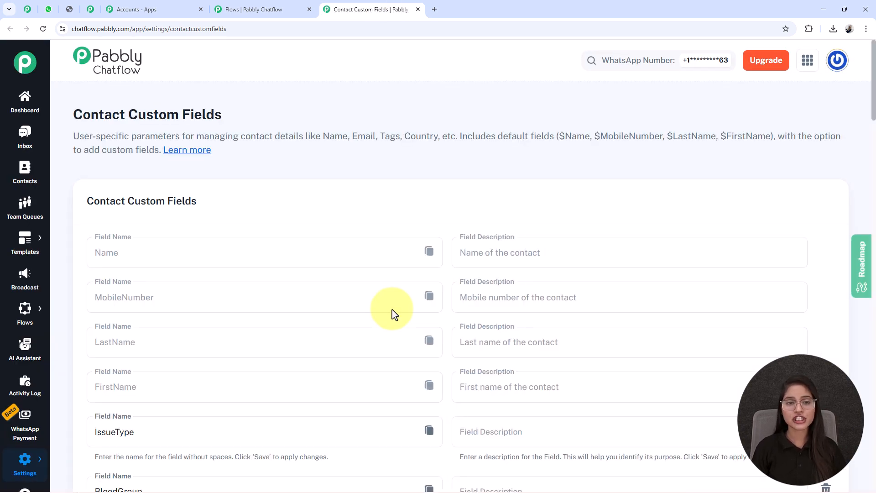
pyautogui.scroll(-2, 406, 299)
pyautogui.scroll(2, 407, 299)
pyautogui.scroll(-15, 407, 299)
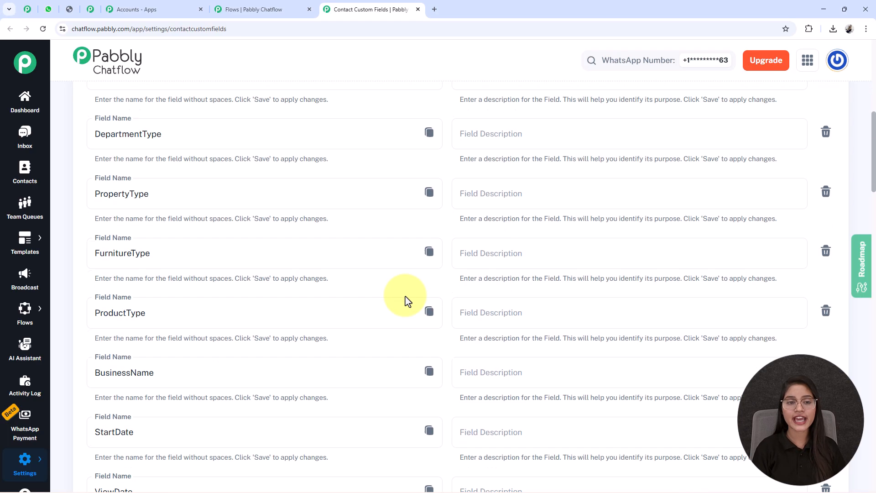
pyautogui.scroll(-15, 404, 296)
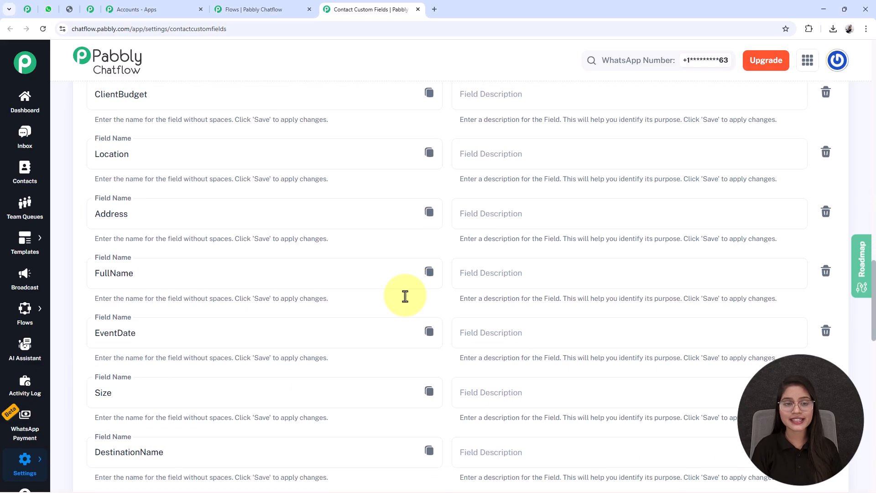
pyautogui.scroll(-5, 405, 296)
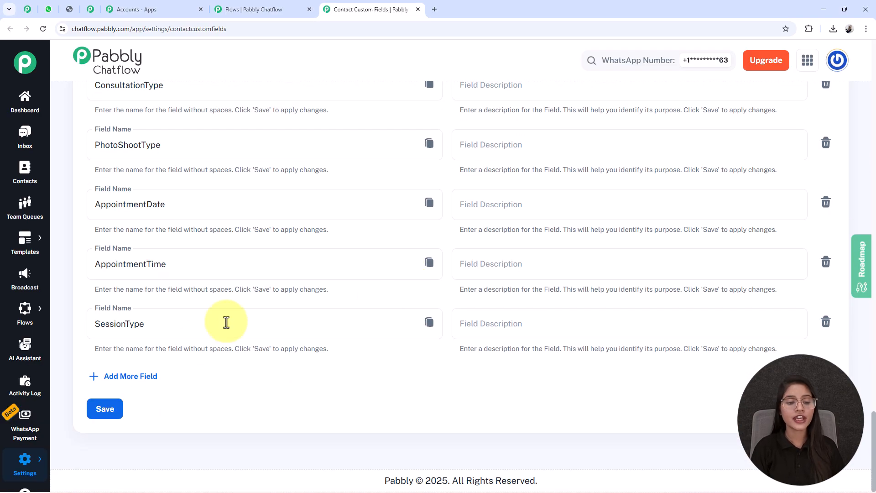
# - Add a blank custom field row, go back to the PropertyType field, and close the settings tab without saving
pyautogui.click(130, 377)
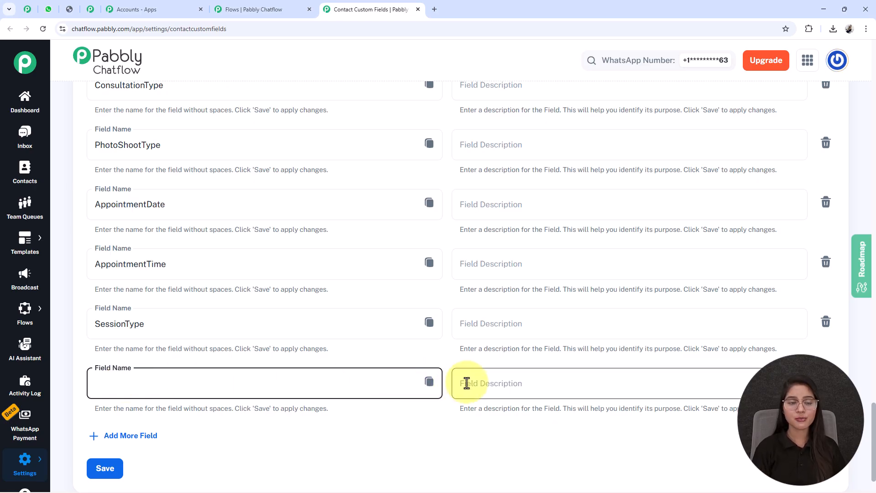
pyautogui.scroll(15, 467, 383)
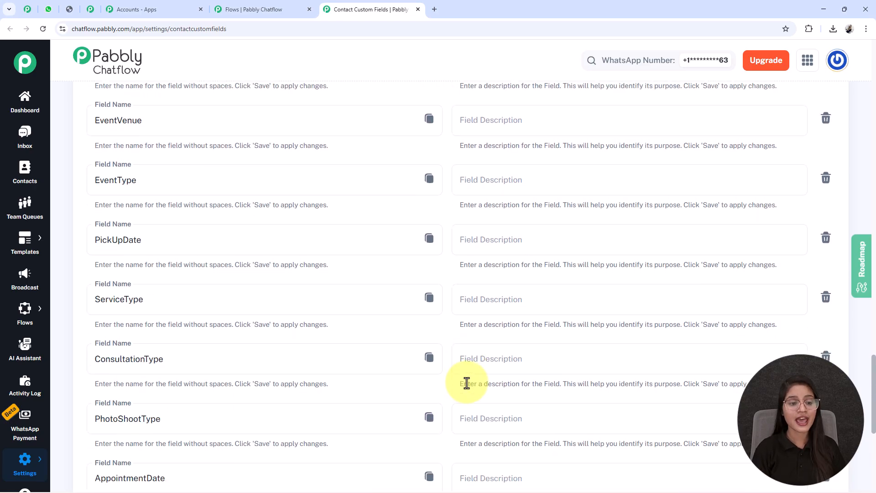
pyautogui.scroll(10, 274, 346)
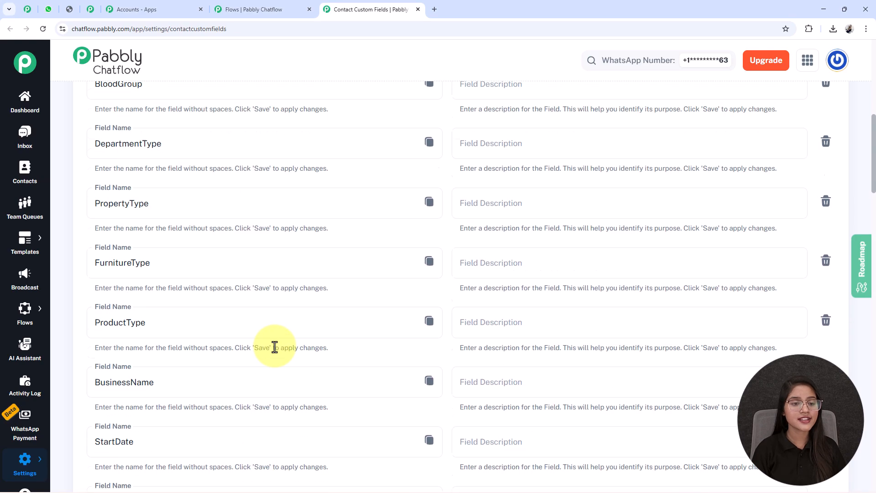
pyautogui.doubleClick(179, 318)
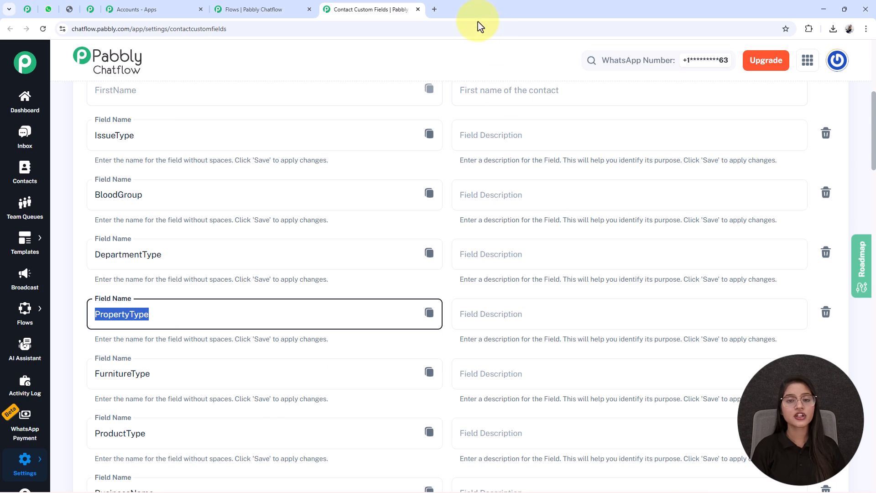
pyautogui.click(418, 10)
# - Add three more PropertyType custom field nodes with the values "Villas 🏡", "Commercial Spaces 🏢" and "Rentals🛏️", each connected to its matching list item
pyautogui.moveTo(543, 381); pyautogui.dragTo(512, 317)
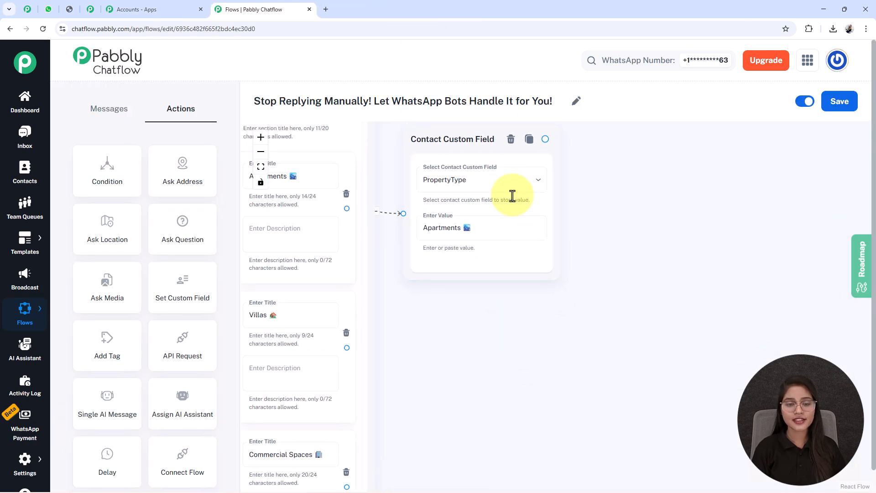
pyautogui.moveTo(466, 395); pyautogui.dragTo(549, 421)
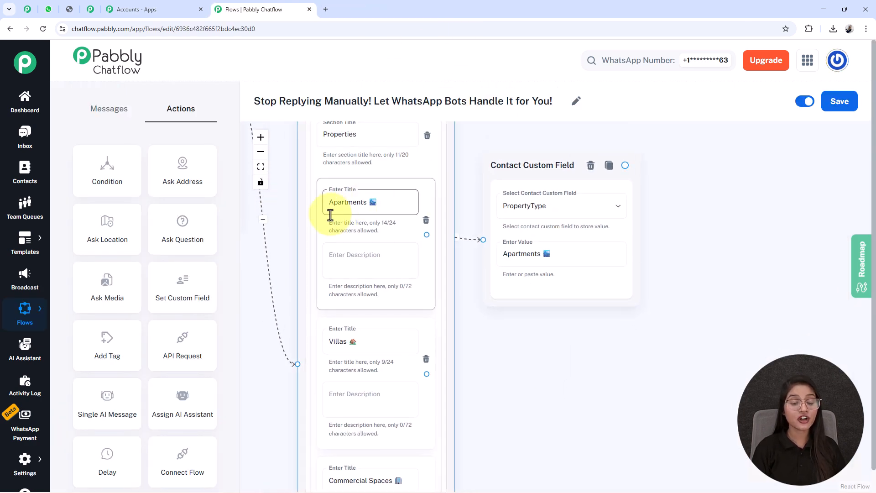
pyautogui.click(538, 276)
pyautogui.scroll(-3, 509, 375)
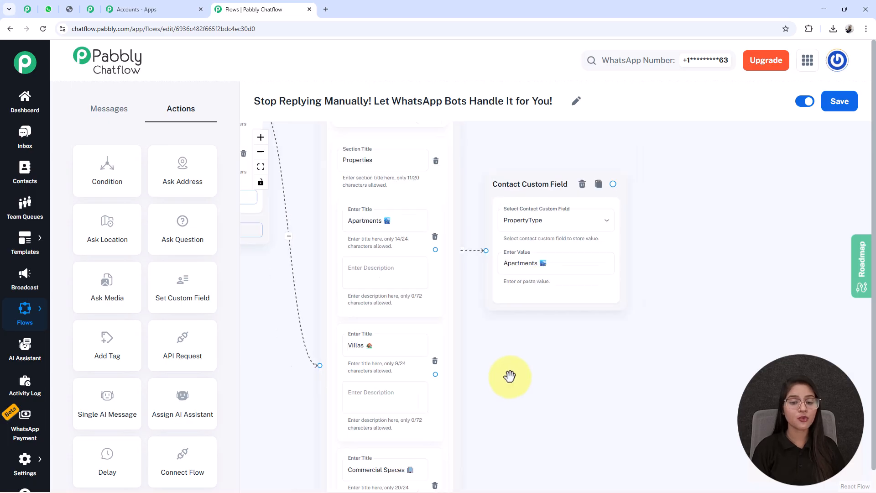
pyautogui.moveTo(553, 416); pyautogui.dragTo(463, 319)
pyautogui.scroll(-2, 500, 231)
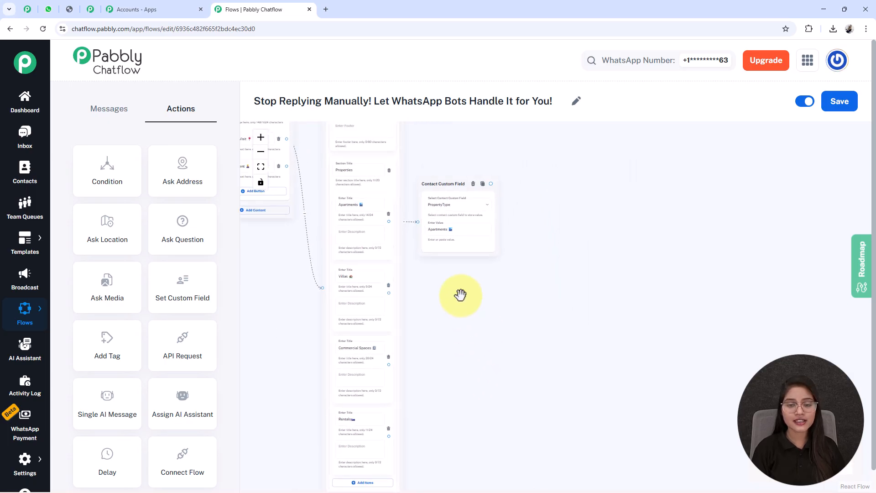
pyautogui.moveTo(454, 218); pyautogui.dragTo(463, 211)
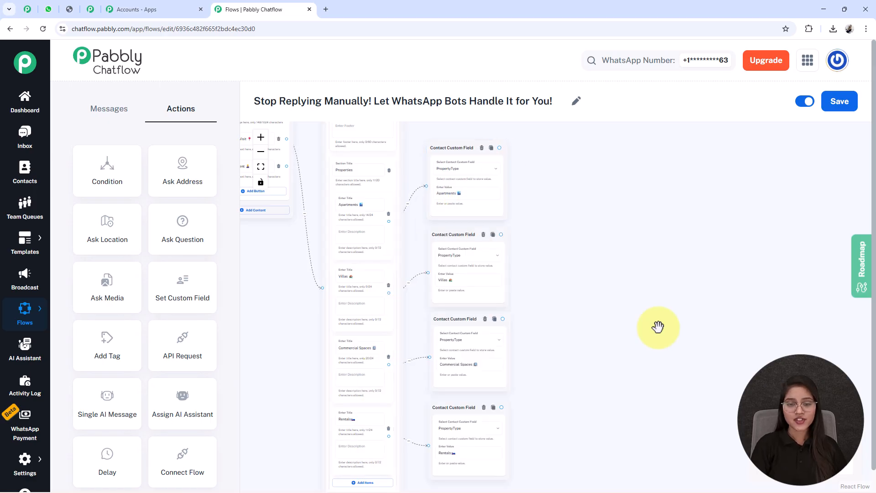
# - Examine the four Contact Custom Field nodes, checking their PropertyType values and connections against the list items
pyautogui.moveTo(586, 313); pyautogui.dragTo(576, 302)
pyautogui.scroll(7, 432, 196)
pyautogui.scroll(-6, 433, 196)
pyautogui.scroll(-5, 538, 325)
pyautogui.scroll(4, 456, 297)
pyautogui.scroll(-2, 449, 299)
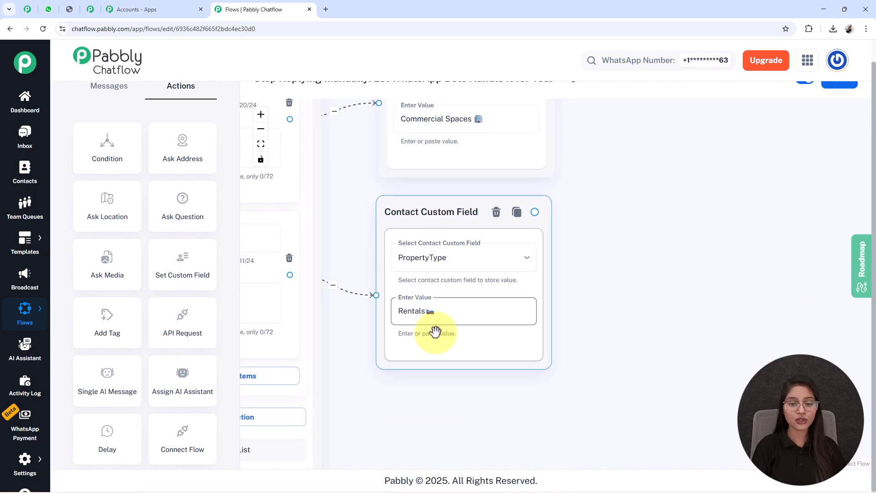
pyautogui.scroll(2, 108, 196)
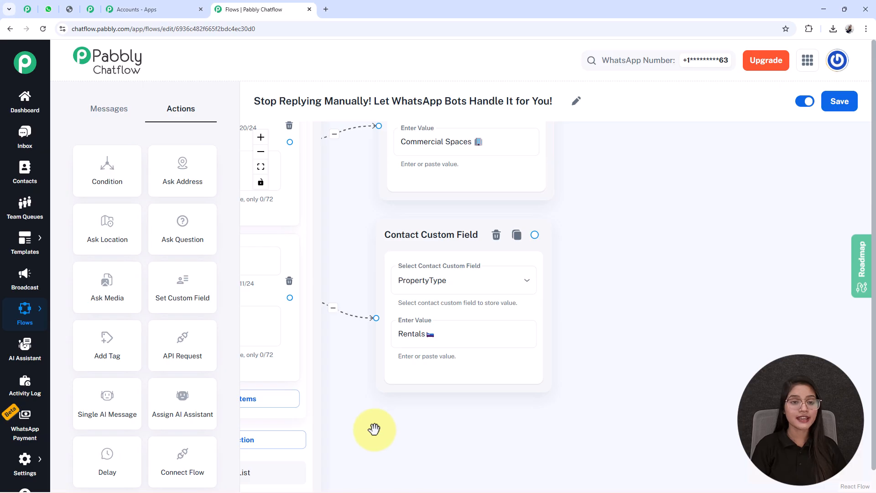
pyautogui.scroll(-2, 374, 429)
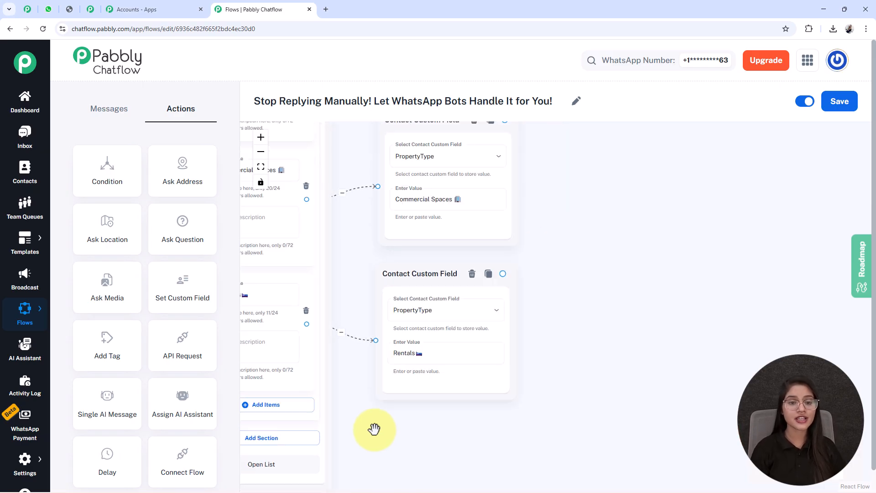
pyautogui.moveTo(362, 412); pyautogui.dragTo(479, 432)
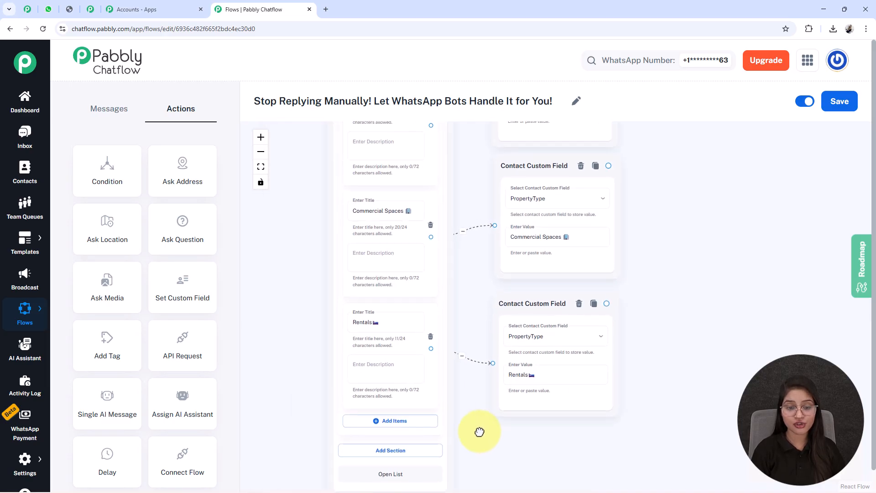
pyautogui.scroll(3, 456, 359)
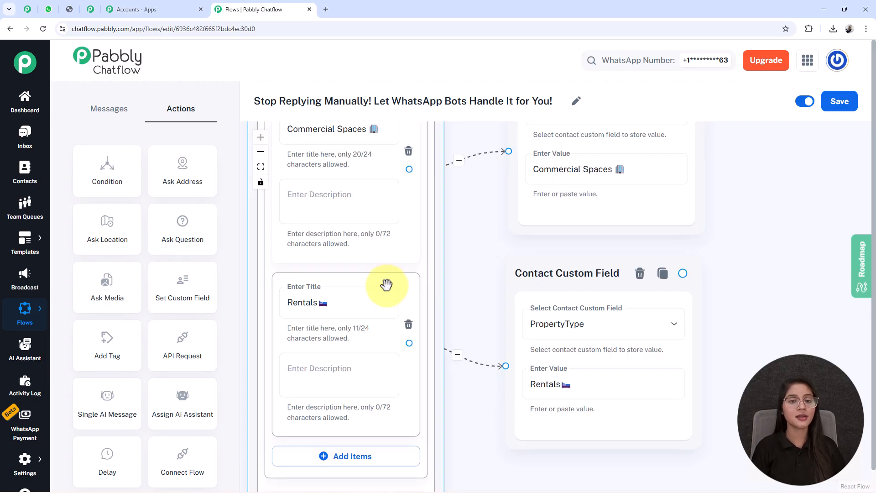
# - Compare the Rentals list item's title with the value in its matching Contact Custom Field node
pyautogui.tripleClick(290, 301)
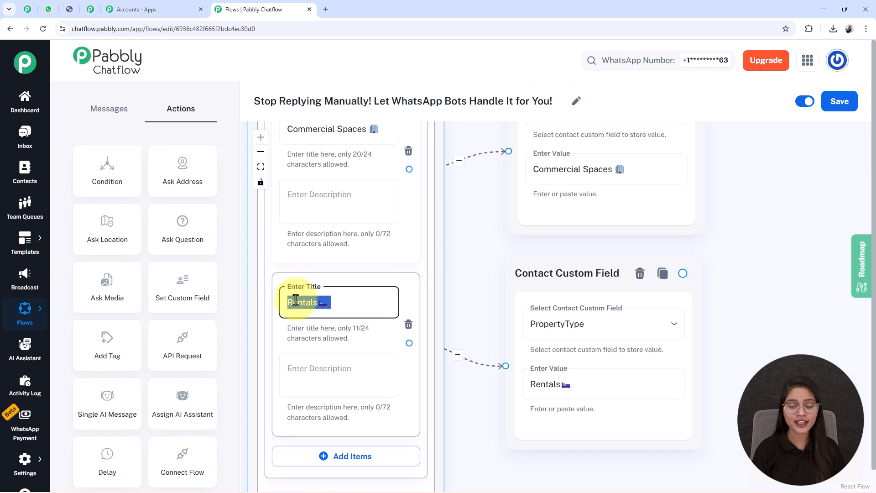
pyautogui.tripleClick(534, 385)
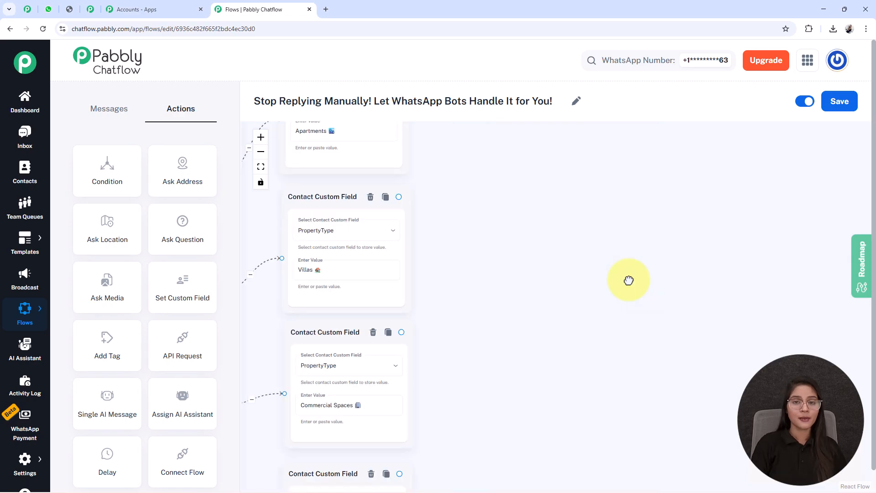
pyautogui.scroll(-3, 628, 280)
pyautogui.moveTo(593, 314); pyautogui.dragTo(516, 269)
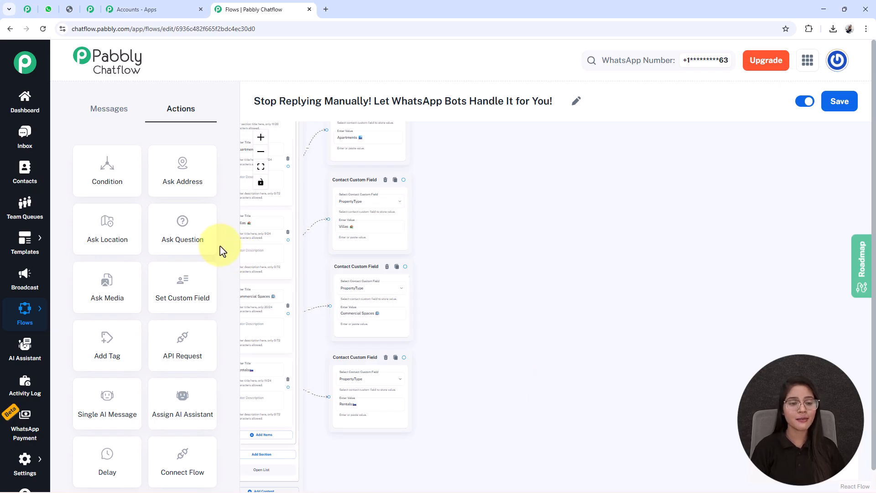
# - Add an Ask Question node beside the custom field nodes with the message "*Please provide your Full Name for the booking.* 📝"
pyautogui.scroll(-2, 524, 206)
pyautogui.moveTo(524, 205); pyautogui.dragTo(624, 344)
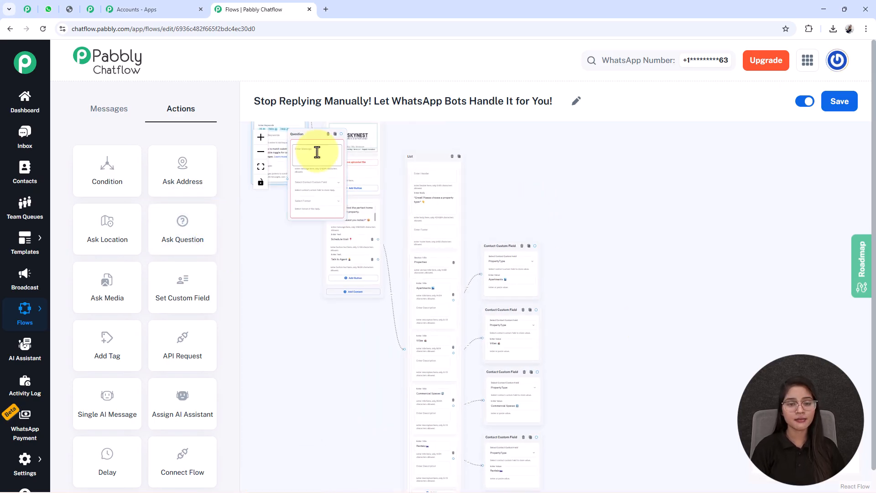
pyautogui.moveTo(307, 138); pyautogui.dragTo(577, 325)
pyautogui.scroll(5, 593, 324)
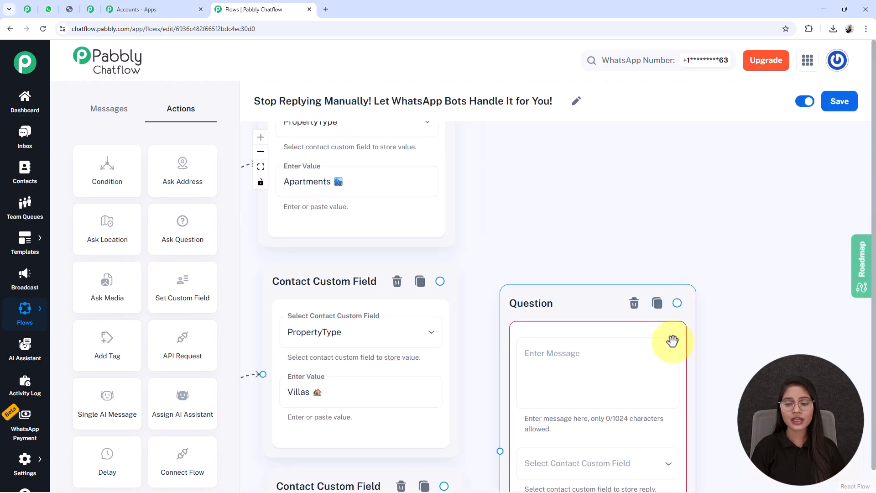
pyautogui.moveTo(759, 368); pyautogui.dragTo(695, 224)
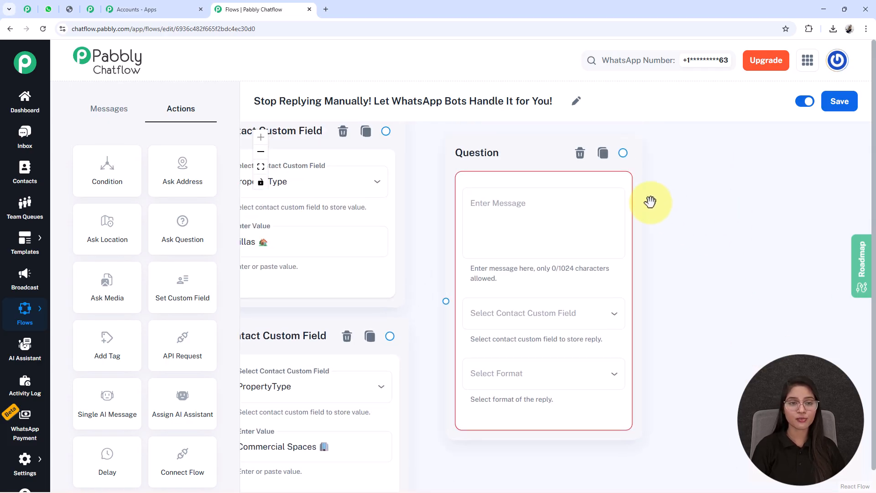
pyautogui.click(568, 256)
pyautogui.write('*Please provide your Full Name for the booking.* 📝')
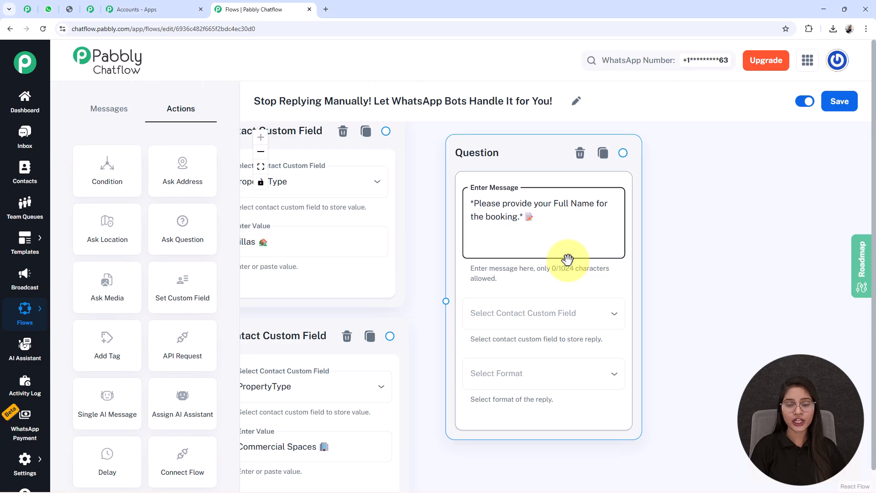
# - Store the question's reply in the FullName custom field and set the reply format to Text
pyautogui.click(536, 317)
pyautogui.scroll(-2, 535, 320)
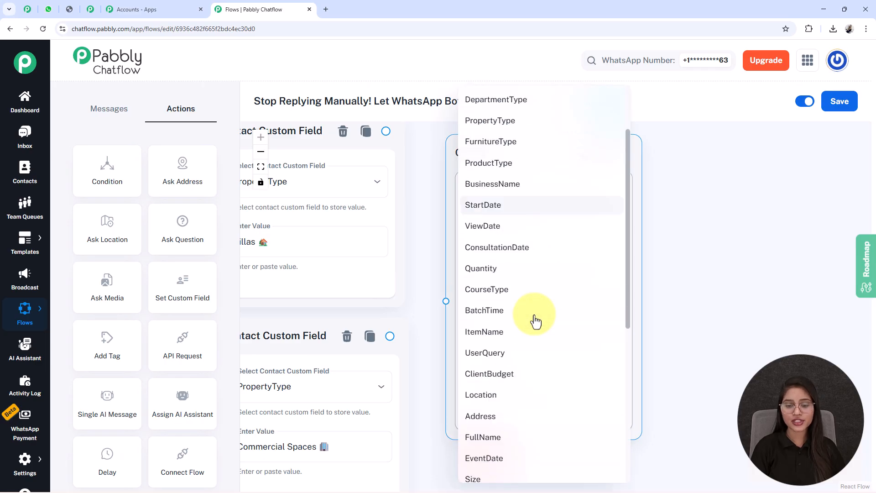
pyautogui.scroll(-5, 535, 338)
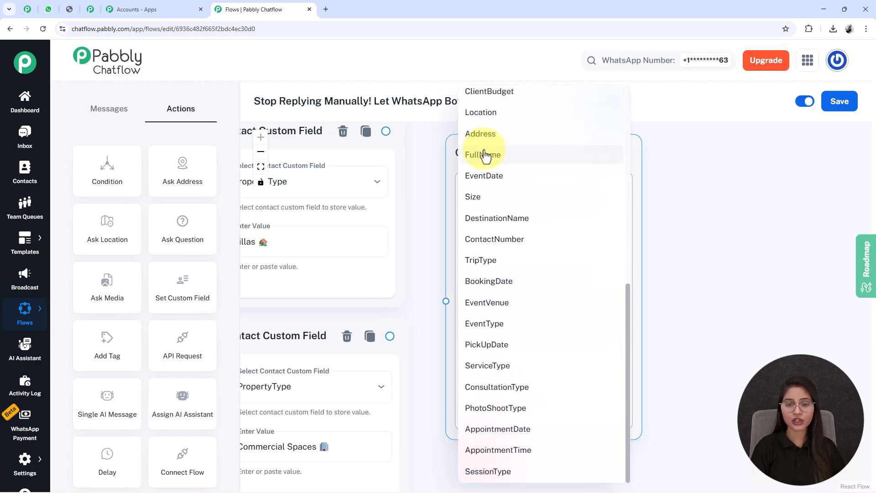
pyautogui.click(485, 156)
pyautogui.click(516, 371)
pyautogui.click(491, 364)
pyautogui.scroll(-2, 720, 356)
pyautogui.click(506, 367)
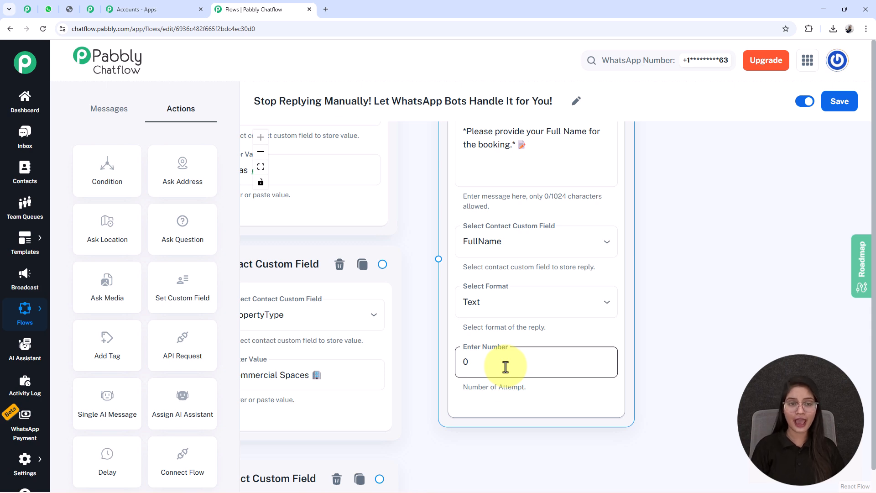
pyautogui.click(505, 142)
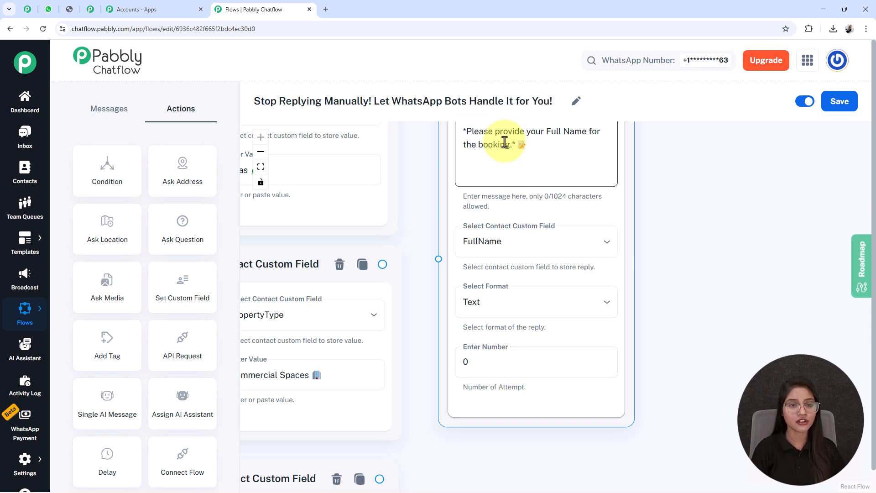
pyautogui.click(523, 304)
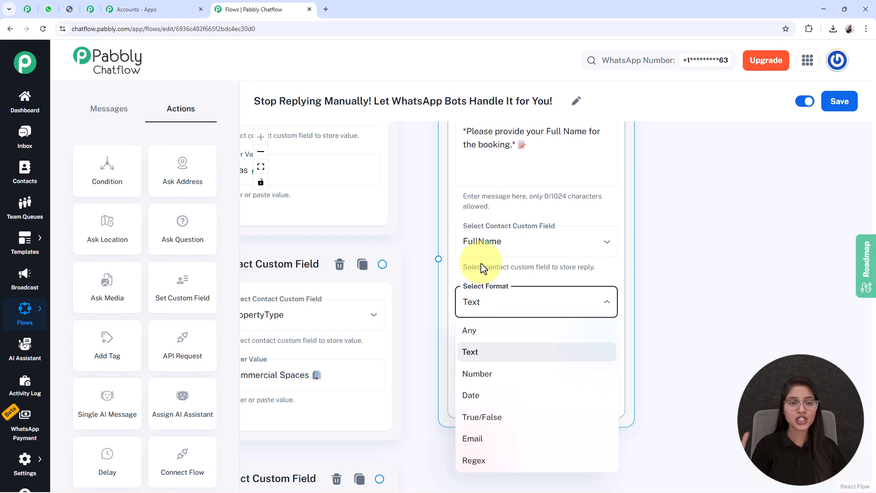
pyautogui.click(474, 352)
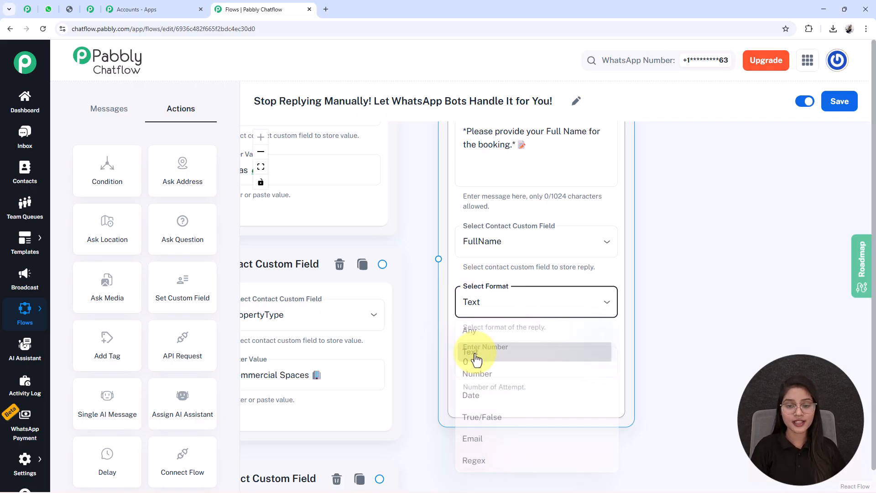
pyautogui.tripleClick(473, 142)
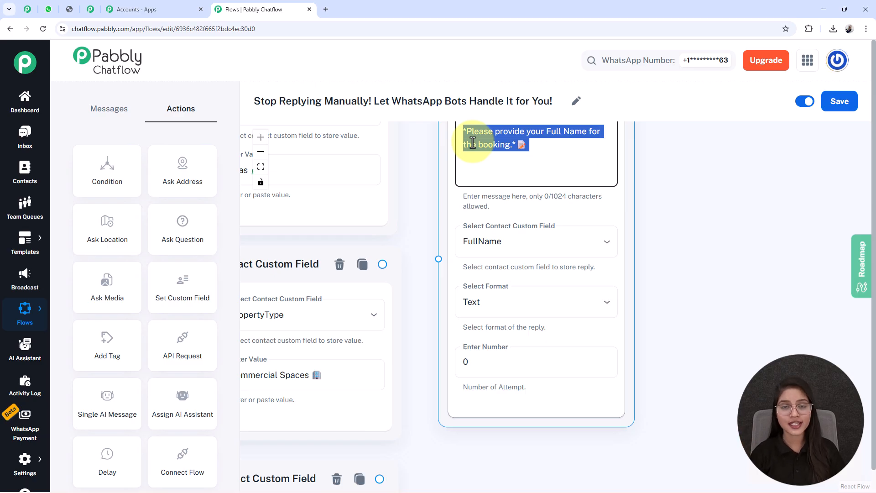
# - Try 1 as the question's number of attempts to bring up the validation error message field, and set it back to 0
pyautogui.click(495, 367)
pyautogui.press('BackSpace')
pyautogui.write('1')
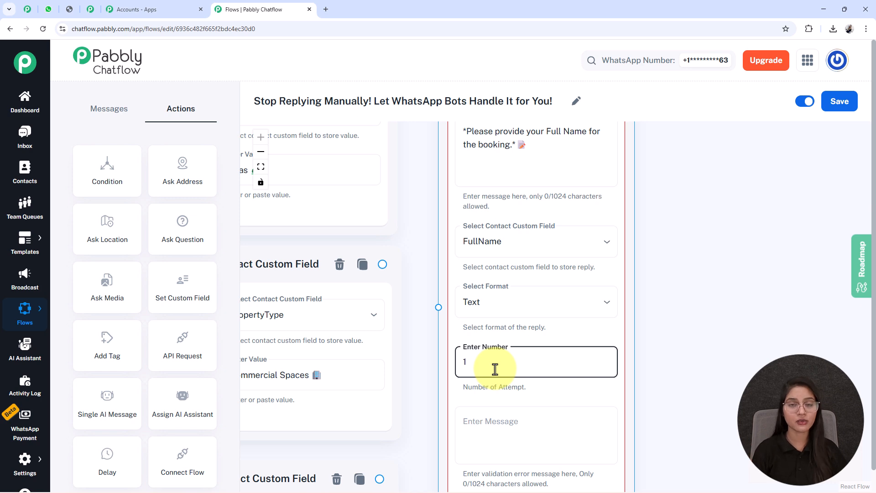
pyautogui.scroll(-3, 663, 303)
pyautogui.click(545, 321)
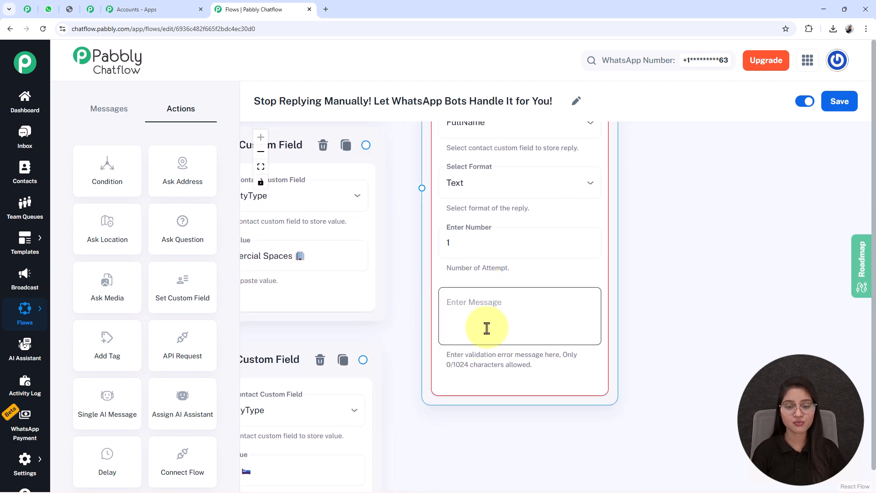
pyautogui.click(475, 246)
pyautogui.press('BackSpace')
pyautogui.write('0')
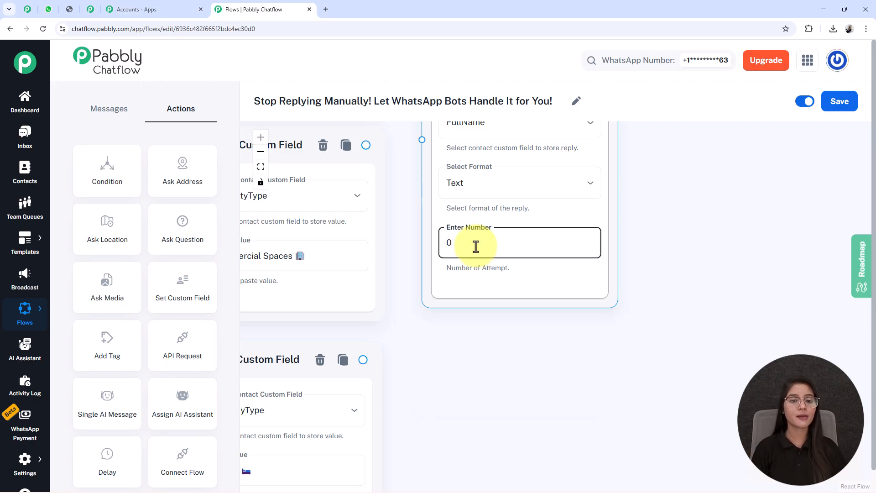
# - Connect all four Contact Custom Field nodes to the full name Question node
pyautogui.scroll(-6, 476, 247)
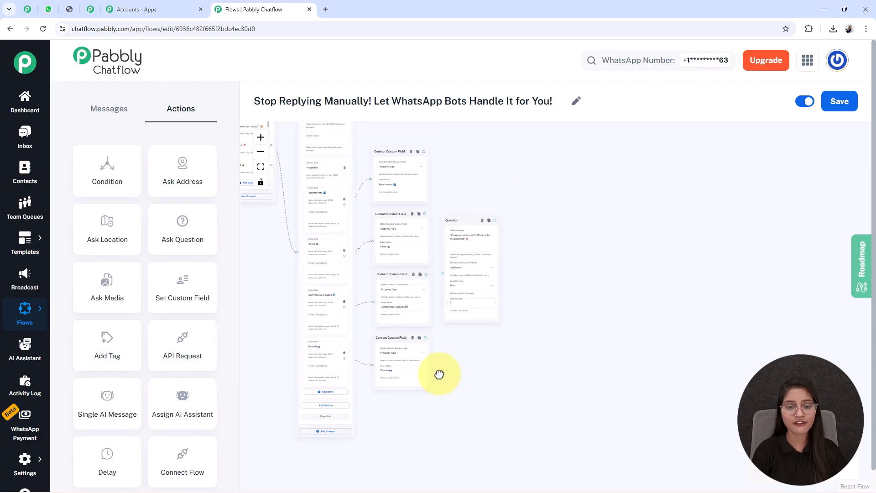
pyautogui.moveTo(437, 253); pyautogui.dragTo(440, 239)
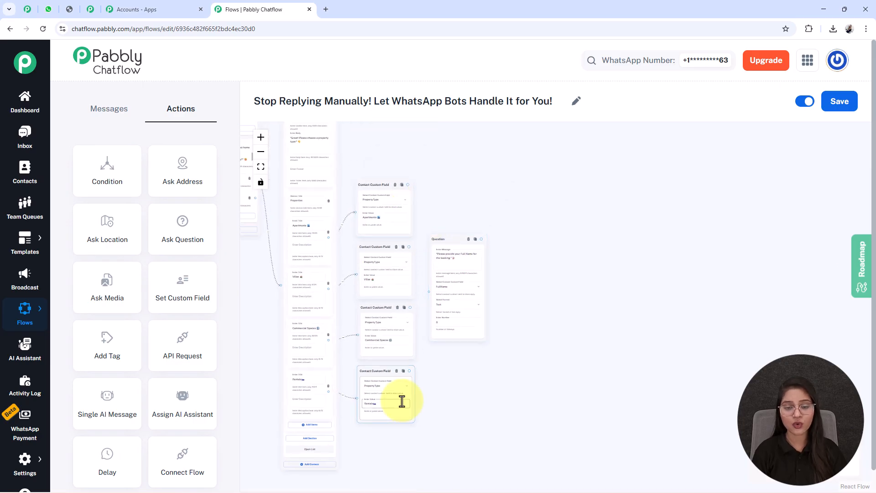
pyautogui.click(561, 302)
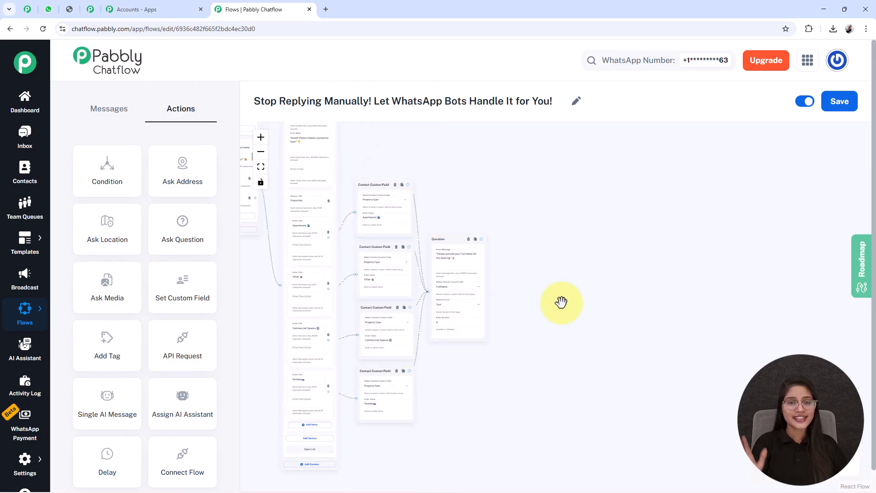
# - Add two connected Question nodes asking for a contact number (ContactNumber, Number format) and a viewing date (ViewDate, Date format)
pyautogui.scroll(5, 560, 302)
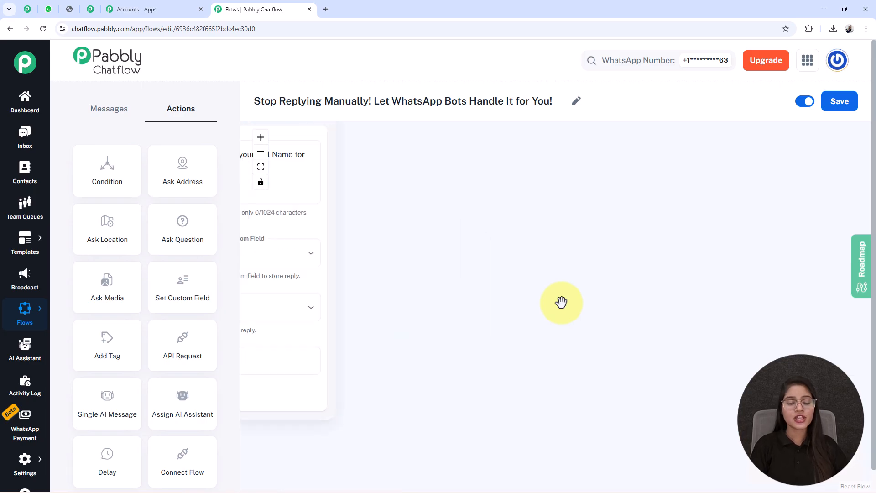
pyautogui.moveTo(456, 219); pyautogui.dragTo(546, 284)
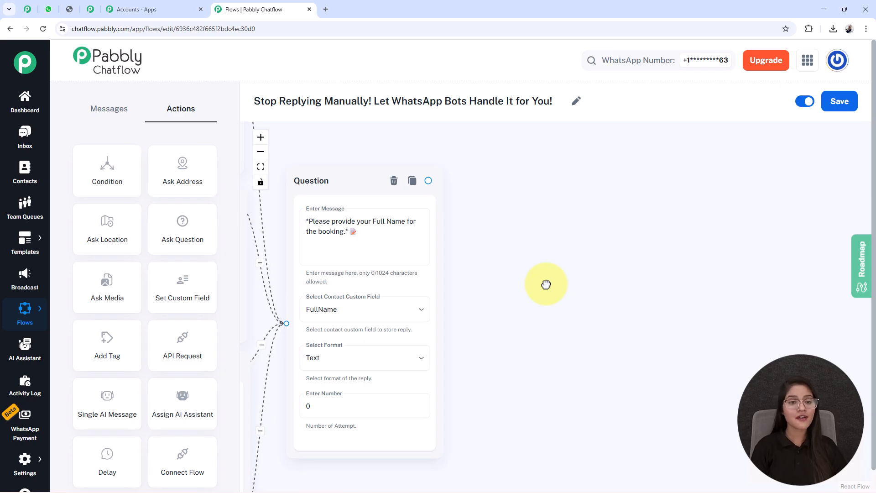
pyautogui.moveTo(600, 403); pyautogui.dragTo(586, 391)
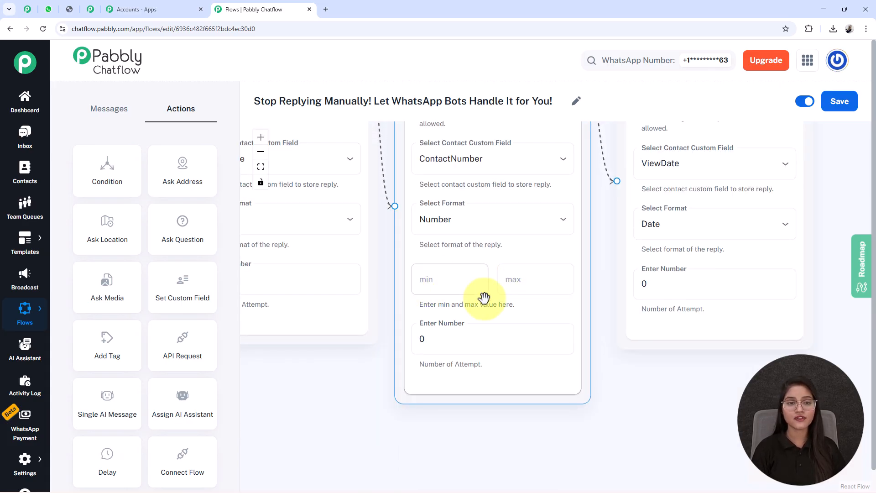
# - Examine the messages, custom fields and reply formats of the three connected Question nodes
pyautogui.scroll(-5, 483, 296)
pyautogui.click(367, 302)
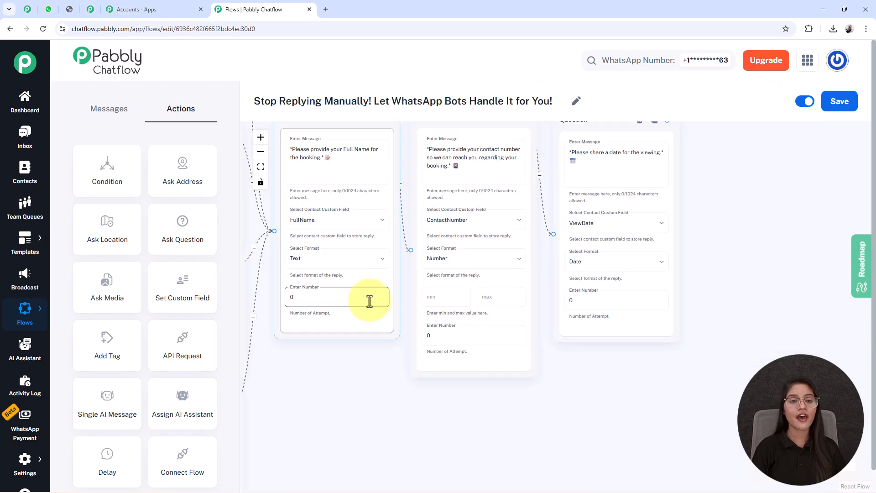
pyautogui.moveTo(638, 394); pyautogui.dragTo(481, 435)
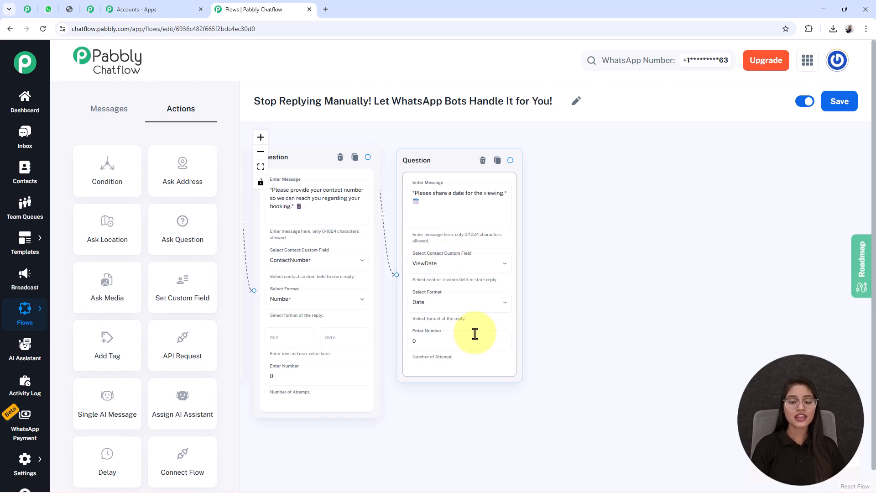
pyautogui.scroll(-3, 571, 319)
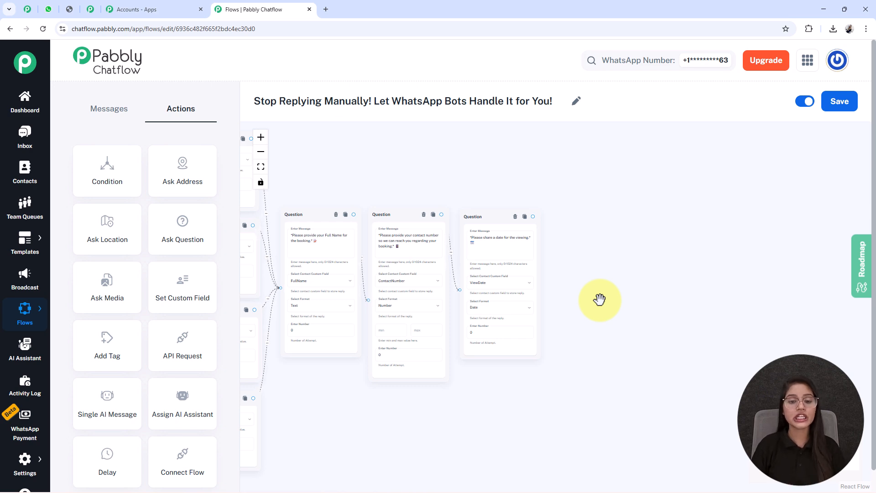
pyautogui.moveTo(356, 411); pyautogui.dragTo(456, 395)
pyautogui.moveTo(460, 341); pyautogui.dragTo(329, 362)
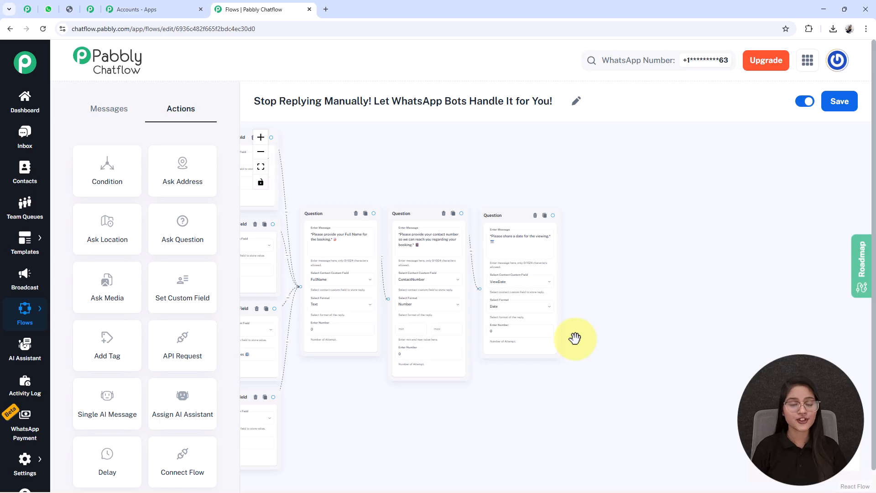
# - Add a Text Button message node after the viewing date question and paste in the thank-you message with the booking summary
pyautogui.click(90, 113)
pyautogui.scroll(-2, 377, 218)
pyautogui.moveTo(415, 238); pyautogui.dragTo(524, 260)
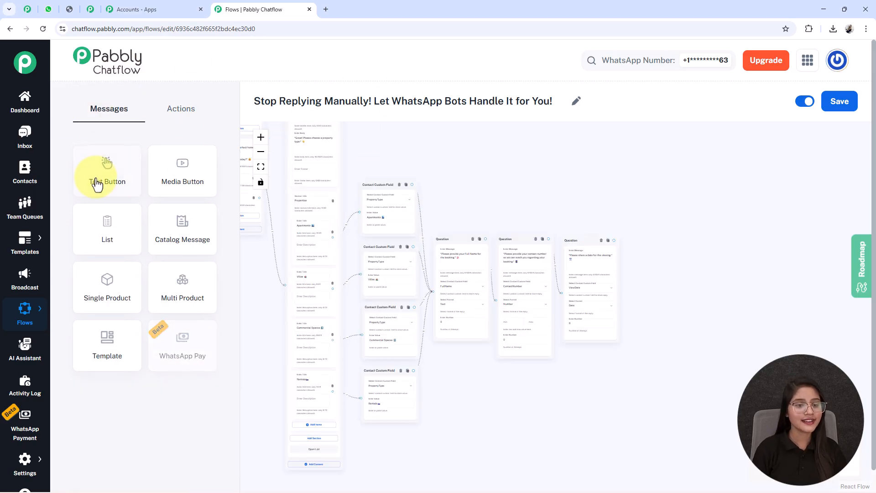
pyautogui.moveTo(346, 280); pyautogui.dragTo(450, 313)
pyautogui.scroll(8, 693, 283)
pyautogui.moveTo(602, 324); pyautogui.dragTo(668, 254)
pyautogui.click(557, 217)
pyautogui.hotkey('ctrl', 'v')
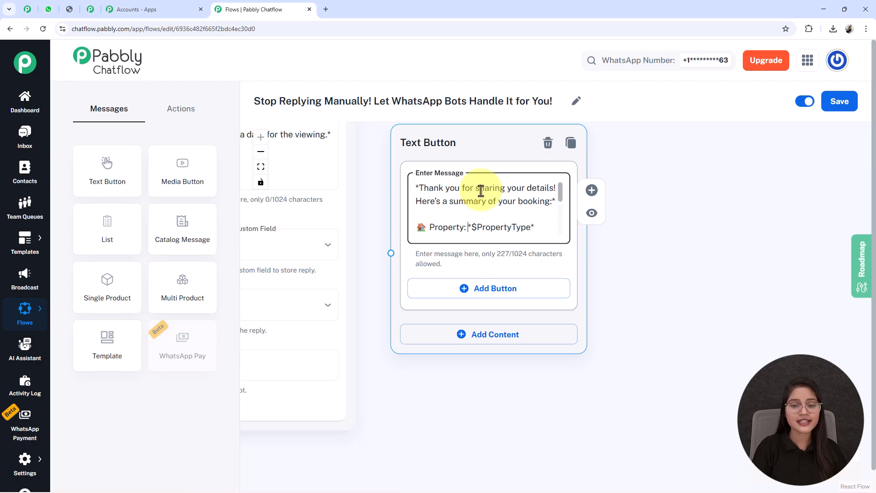
# - Examine the summary message's $ variables, such as $PropertyType, $FullName and $ContactNumber, against the custom field and Question nodes that store them
pyautogui.scroll(-1, 481, 190)
pyautogui.scroll(-1, 480, 191)
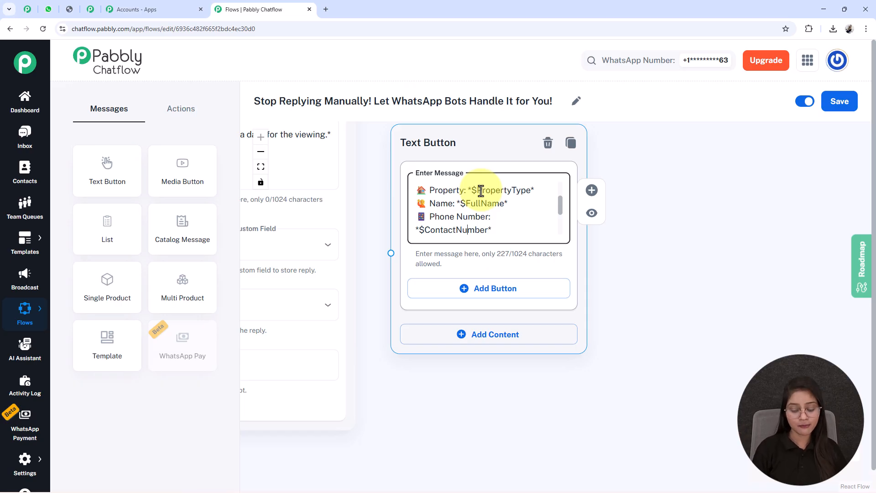
pyautogui.scroll(-1, 480, 191)
pyautogui.scroll(2, 481, 191)
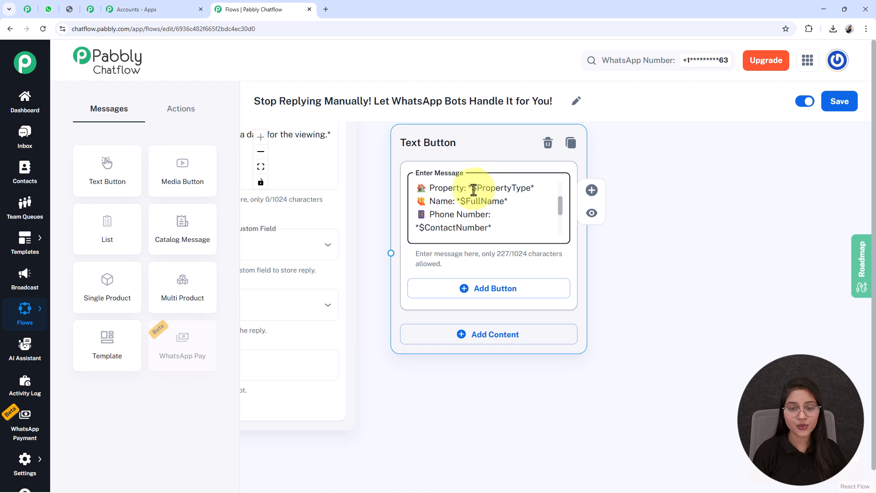
pyautogui.doubleClick(474, 188)
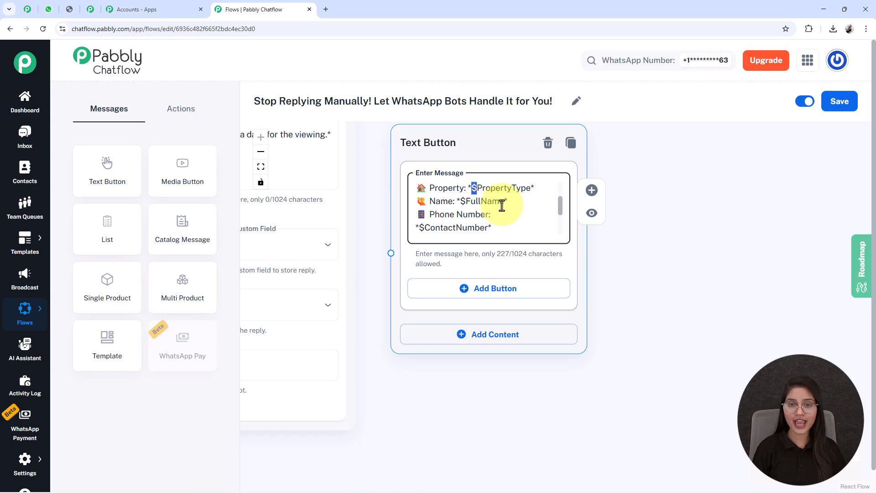
pyautogui.scroll(-5, 501, 205)
pyautogui.scroll(3, 463, 190)
pyautogui.scroll(5, 463, 195)
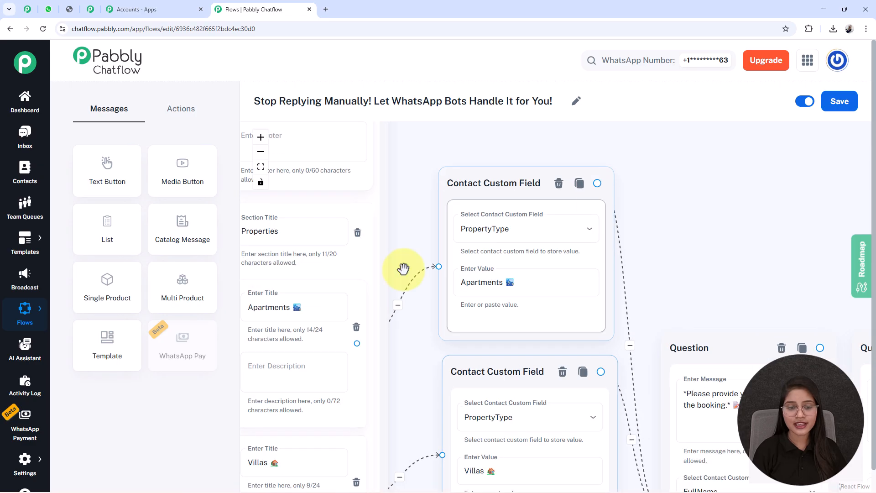
pyautogui.scroll(-5, 683, 170)
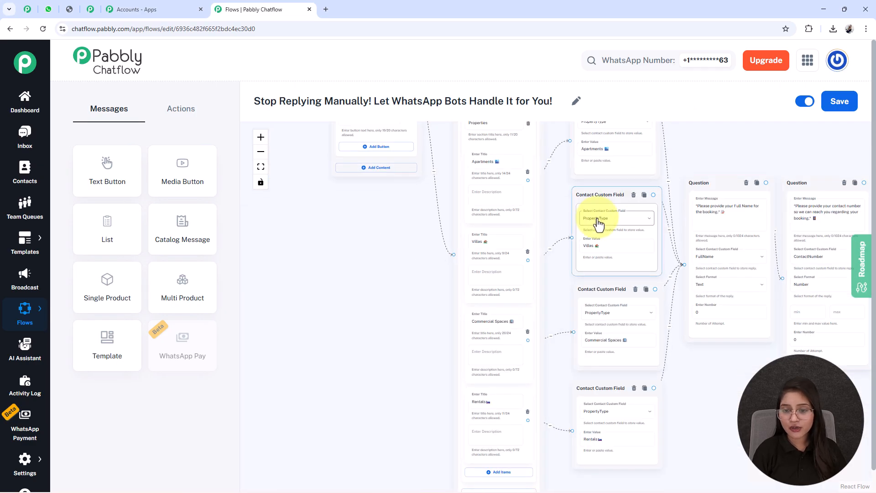
pyautogui.moveTo(660, 387); pyautogui.dragTo(543, 407)
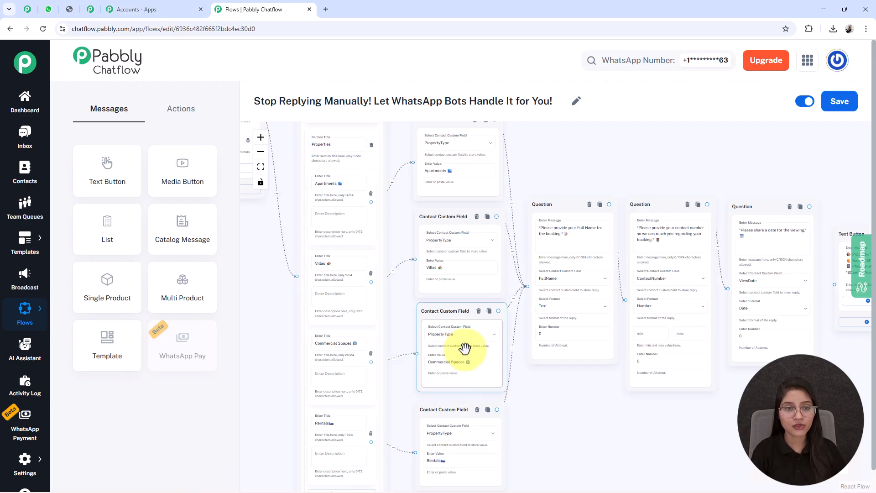
# - Connect the viewing date Question node to the booking summary Text Button node
pyautogui.scroll(8, 647, 390)
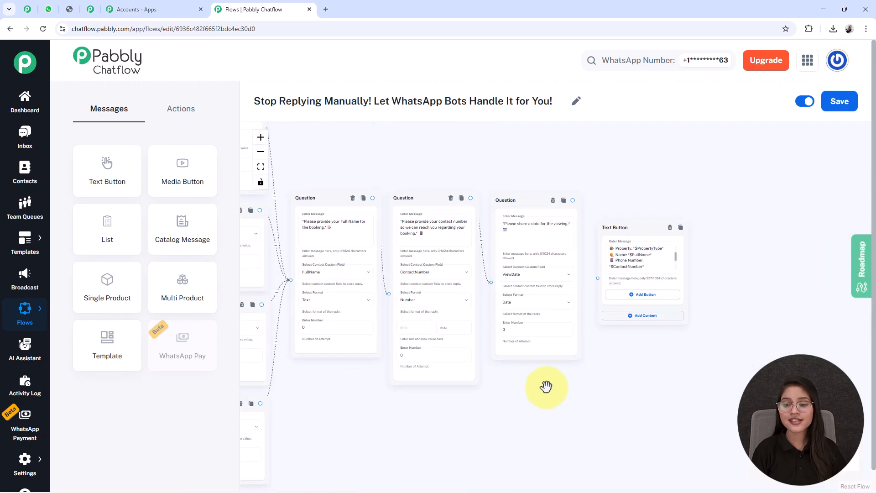
pyautogui.moveTo(650, 404); pyautogui.dragTo(570, 489)
pyautogui.doubleClick(635, 237)
pyautogui.moveTo(661, 416); pyautogui.dragTo(677, 416)
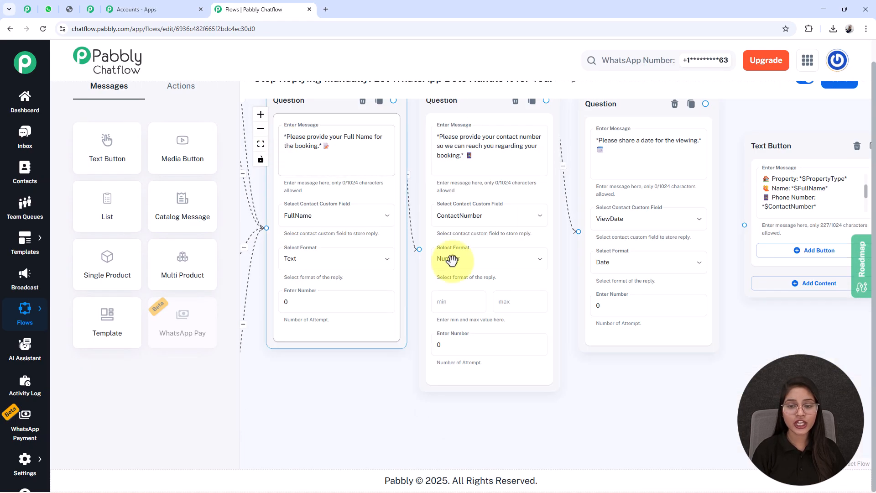
pyautogui.scroll(1, 558, 380)
pyautogui.moveTo(671, 417); pyautogui.dragTo(477, 440)
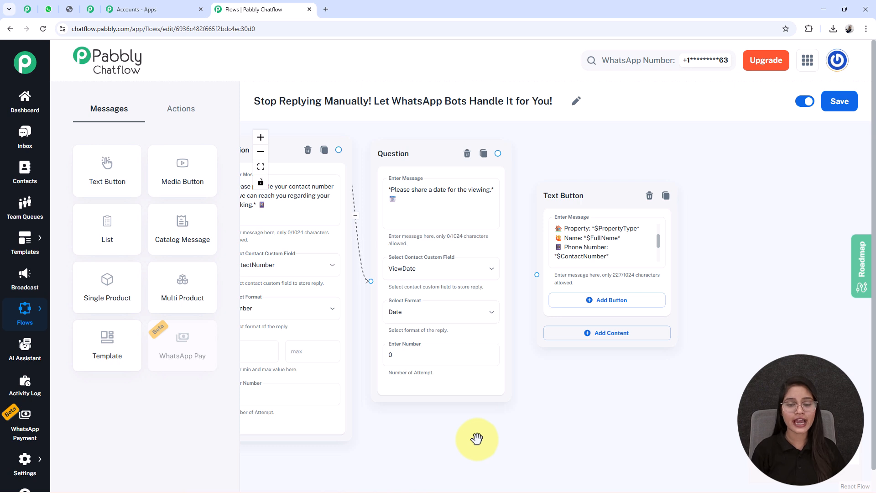
pyautogui.moveTo(497, 153); pyautogui.dragTo(536, 274)
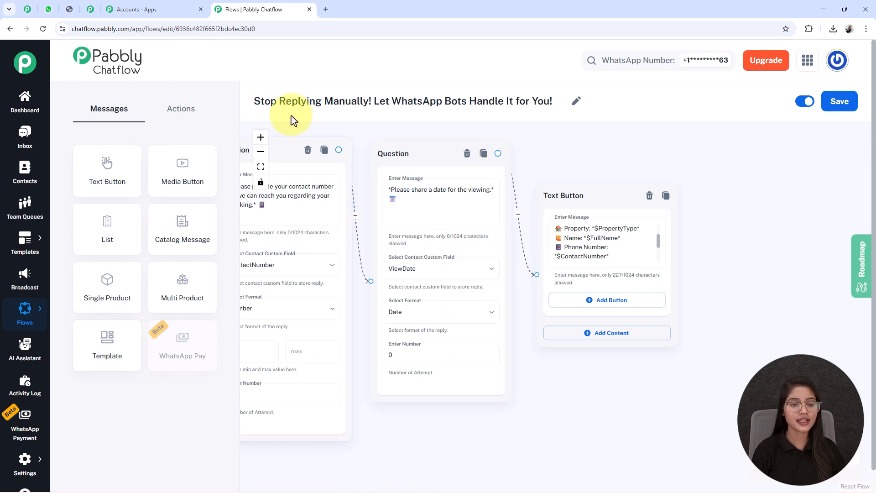
# - Add two reply buttons to the booking summary node, "Yes, Confirm Booking" and "No, Change Property"
pyautogui.scroll(-3, 612, 258)
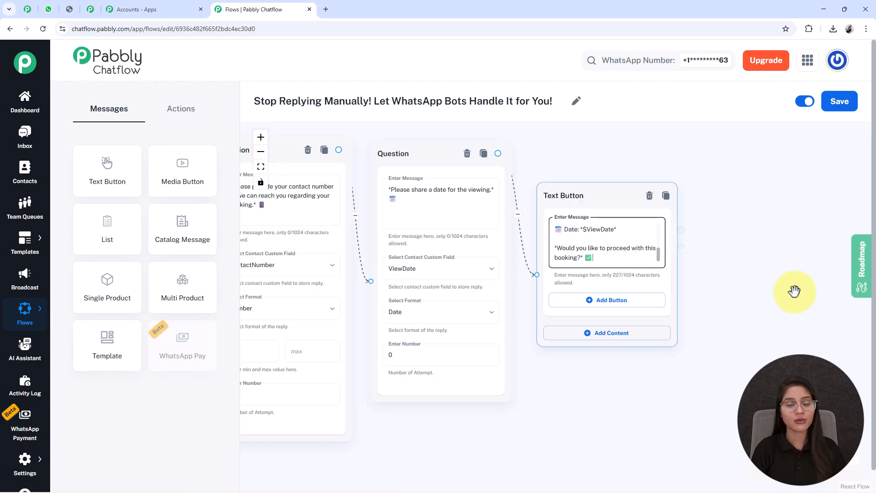
pyautogui.moveTo(786, 289); pyautogui.dragTo(645, 276)
pyautogui.click(453, 235)
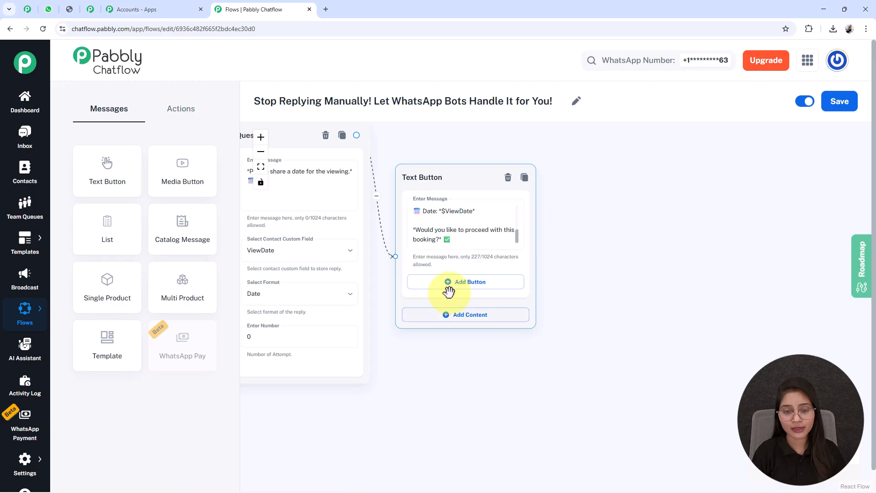
pyautogui.click(465, 283)
pyautogui.moveTo(561, 371); pyautogui.dragTo(571, 316)
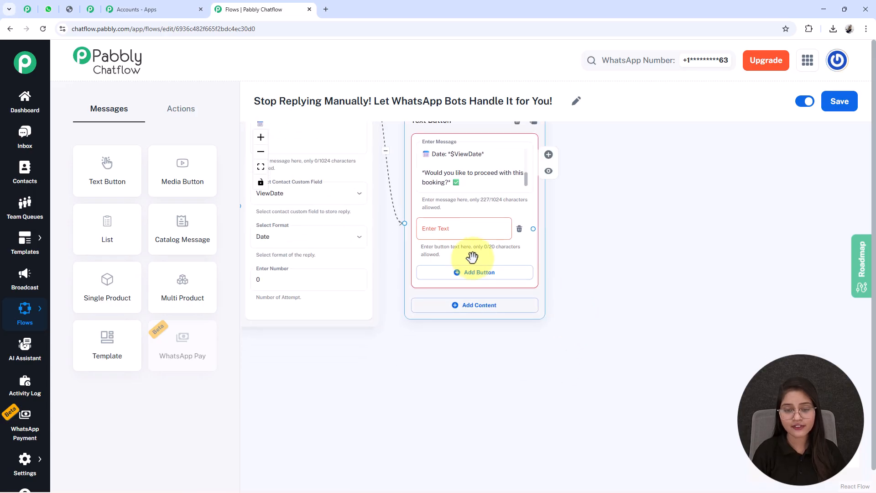
pyautogui.click(465, 274)
pyautogui.moveTo(481, 250); pyautogui.dragTo(407, 262)
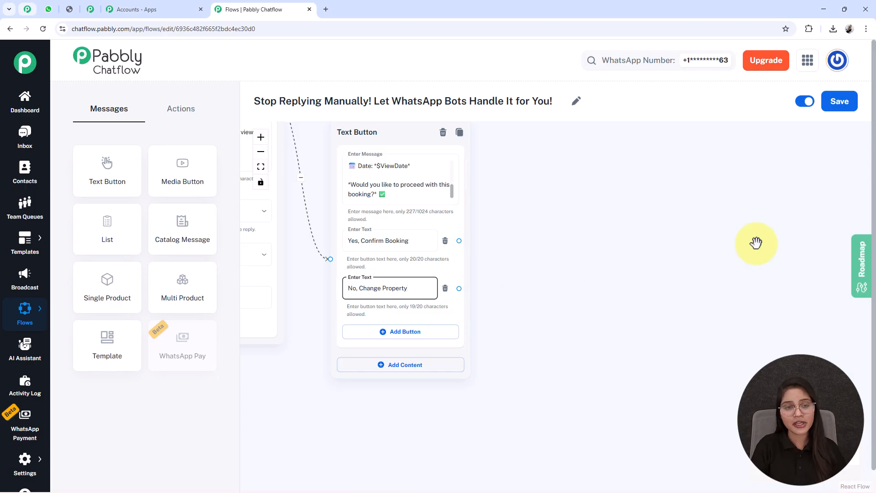
# - Link the "Yes, Confirm Booking" button to a new Text Button node
pyautogui.moveTo(756, 242); pyautogui.dragTo(731, 254)
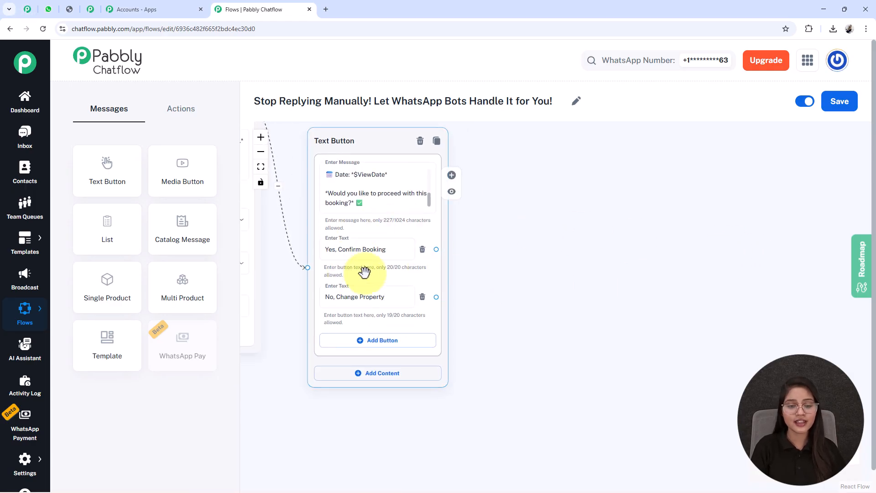
pyautogui.moveTo(352, 250); pyautogui.dragTo(280, 231)
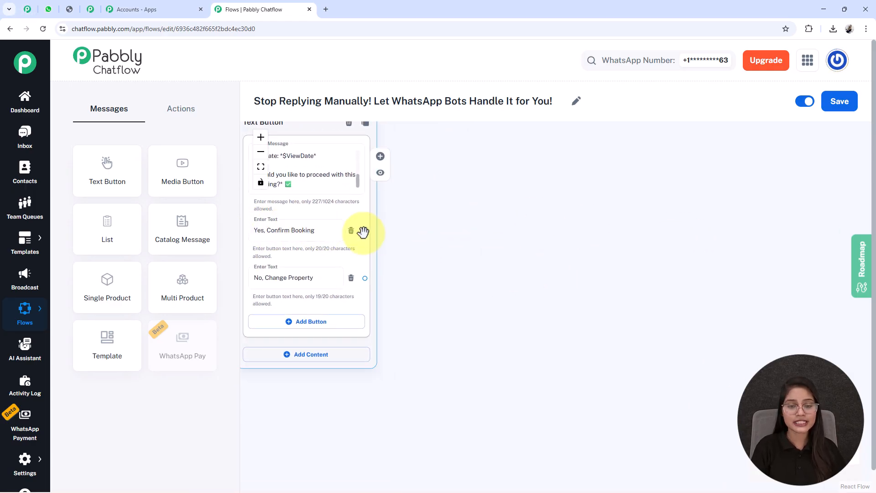
pyautogui.moveTo(364, 231); pyautogui.dragTo(405, 180)
pyautogui.moveTo(478, 162); pyautogui.dragTo(477, 164)
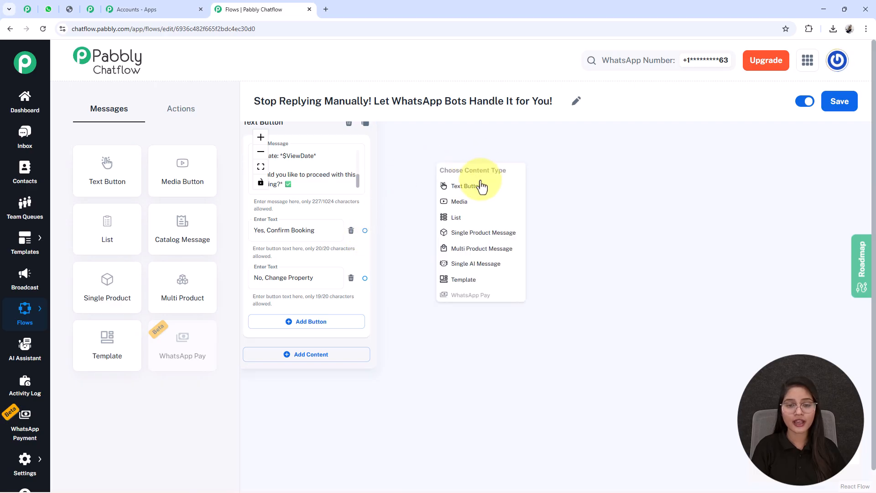
pyautogui.click(473, 192)
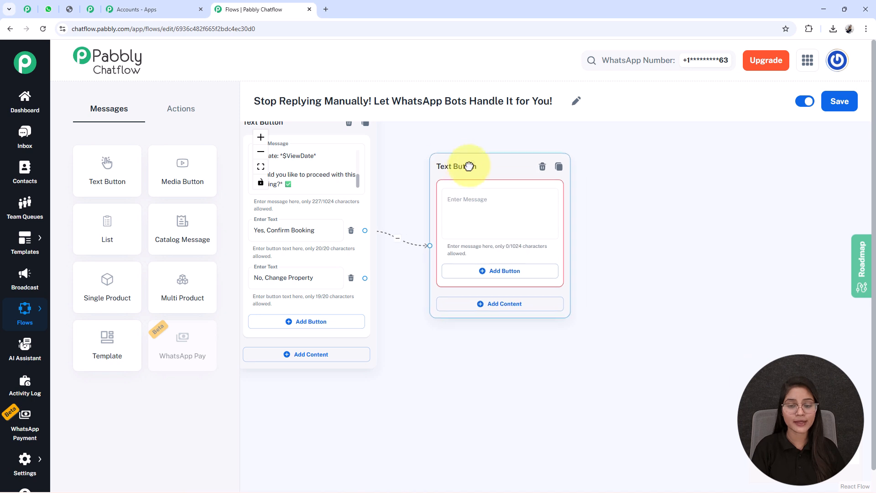
# - Position the new Text Button node and paste in the "Your booking has been confirmed!" message with the call notice and thank-you line
pyautogui.click(472, 191)
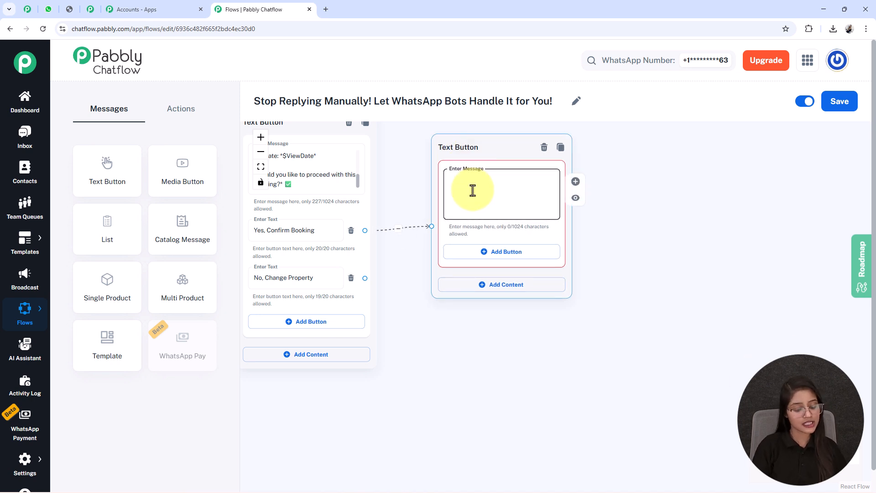
pyautogui.hotkey('ctrl', 'v')
pyautogui.scroll(2, 472, 191)
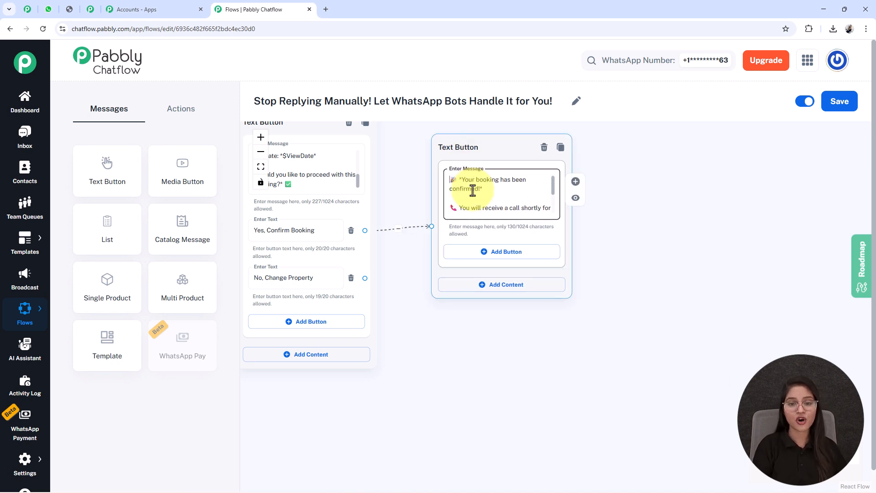
pyautogui.scroll(-3, 473, 191)
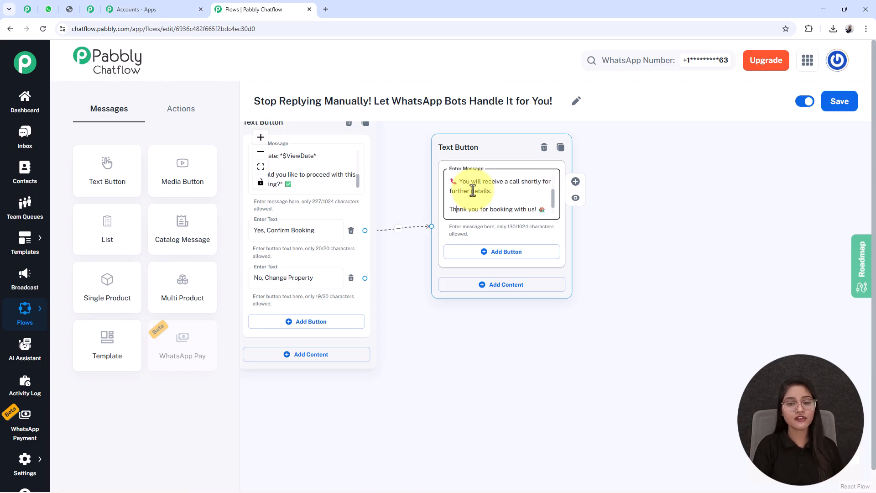
pyautogui.scroll(-1, 473, 191)
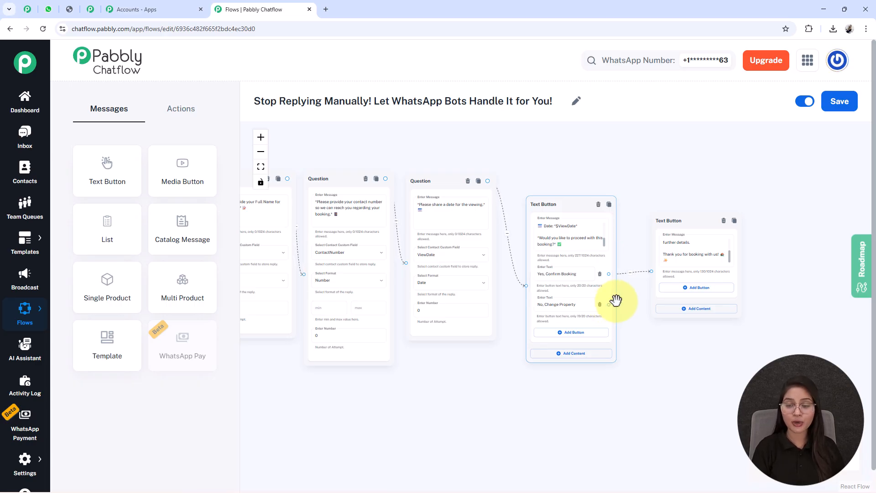
# - Link the "No, Change Property" button back to the property type List node and realign the contact number Question node
pyautogui.moveTo(616, 300); pyautogui.dragTo(508, 251)
pyautogui.scroll(-2, 510, 246)
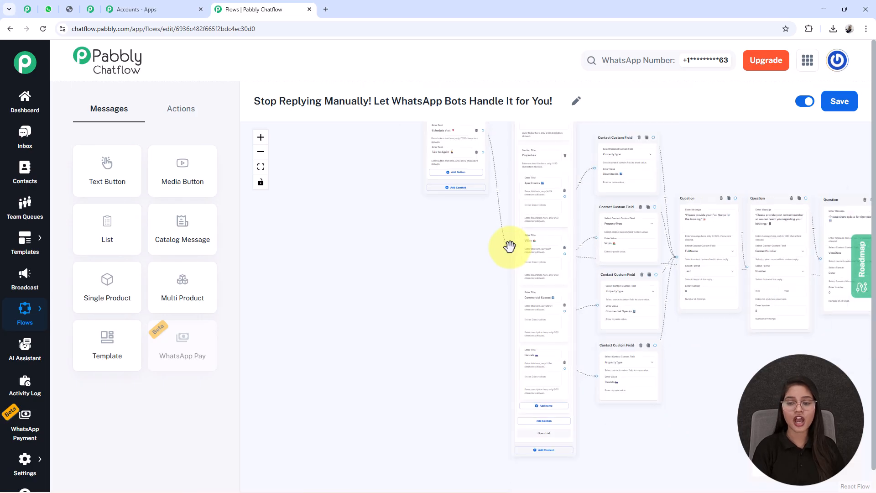
pyautogui.moveTo(757, 325)
pyautogui.mouseDown()
pyautogui.moveTo(696, 322)
pyautogui.moveTo(774, 327)
pyautogui.mouseUp()
pyautogui.hscroll(5, 748, 333)
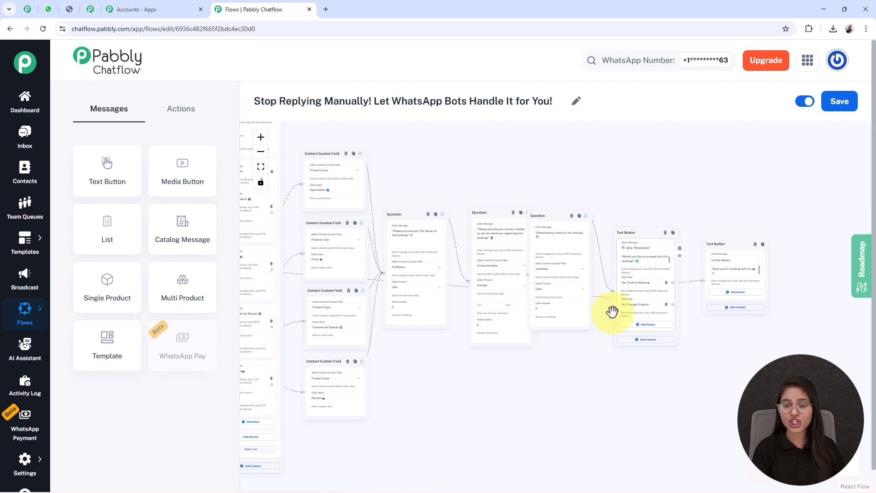
pyautogui.moveTo(505, 342); pyautogui.dragTo(480, 343)
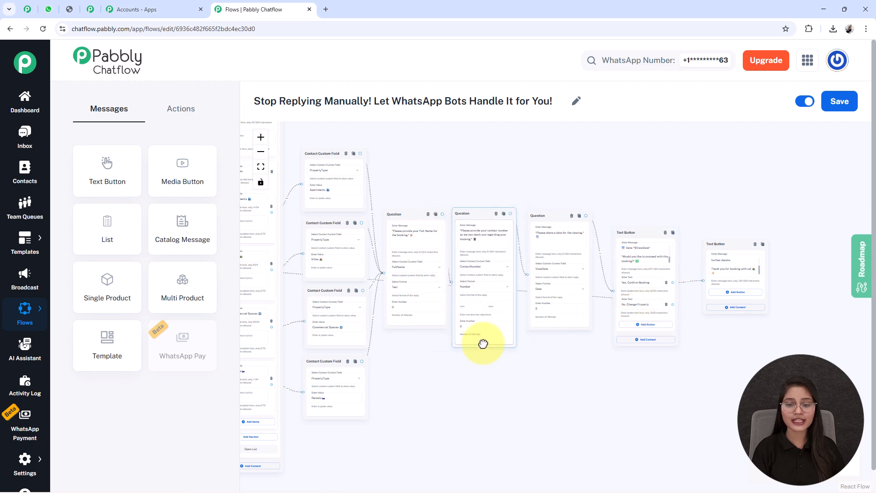
# - Link the welcome message's "Talk to Agent" button to a new Text Button node placed near the property List node
pyautogui.moveTo(406, 403); pyautogui.dragTo(778, 450)
pyautogui.scroll(4, 520, 321)
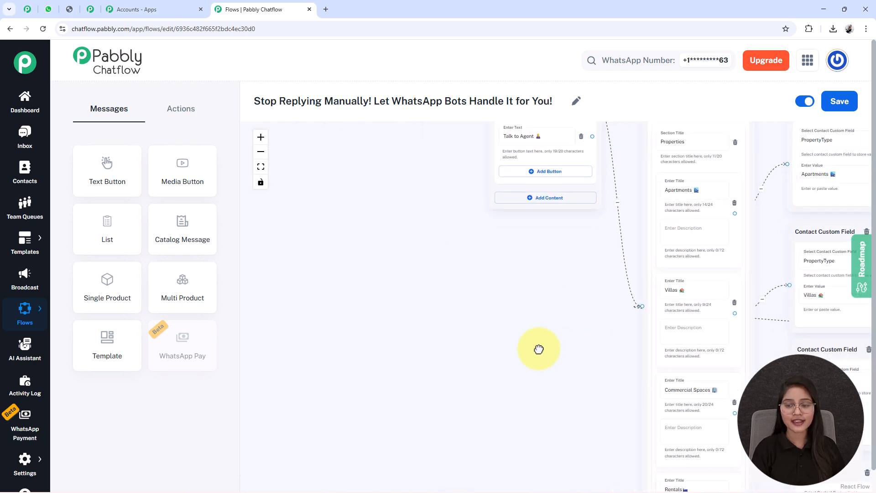
pyautogui.moveTo(548, 355); pyautogui.dragTo(387, 263)
pyautogui.scroll(-5, 542, 297)
pyautogui.moveTo(698, 354); pyautogui.dragTo(335, 332)
pyautogui.scroll(4, 416, 270)
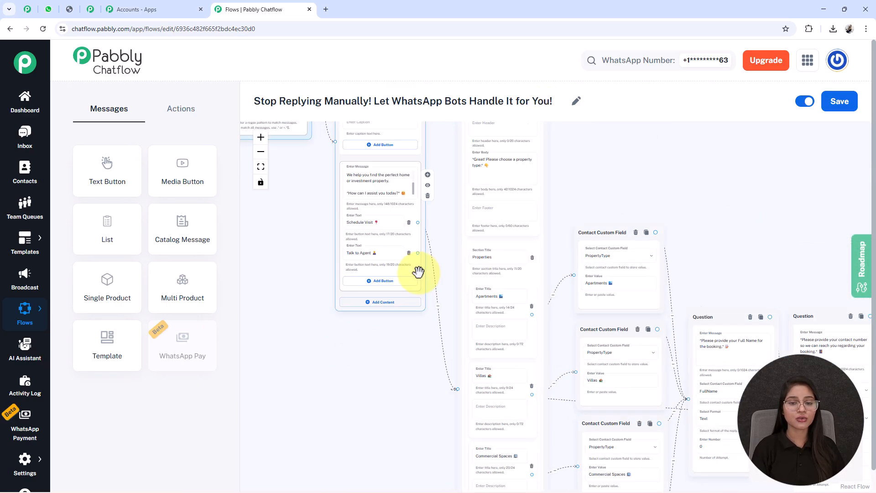
pyautogui.scroll(3, 359, 244)
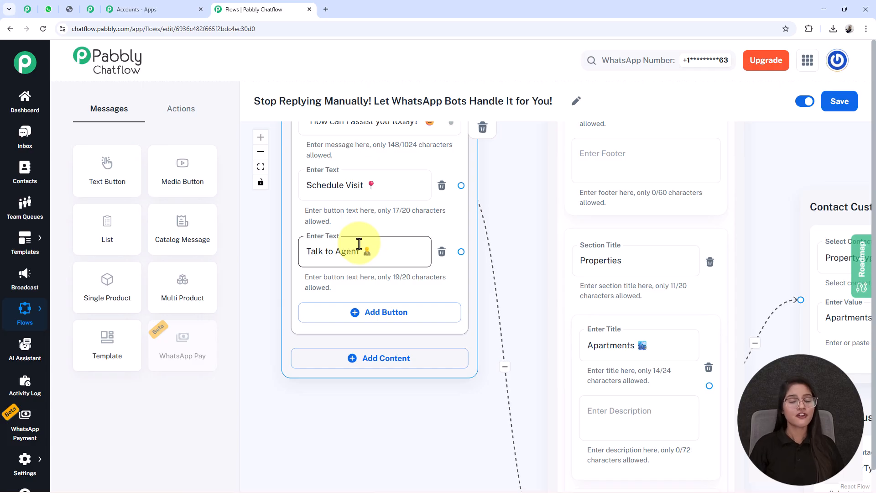
pyautogui.scroll(-6, 359, 244)
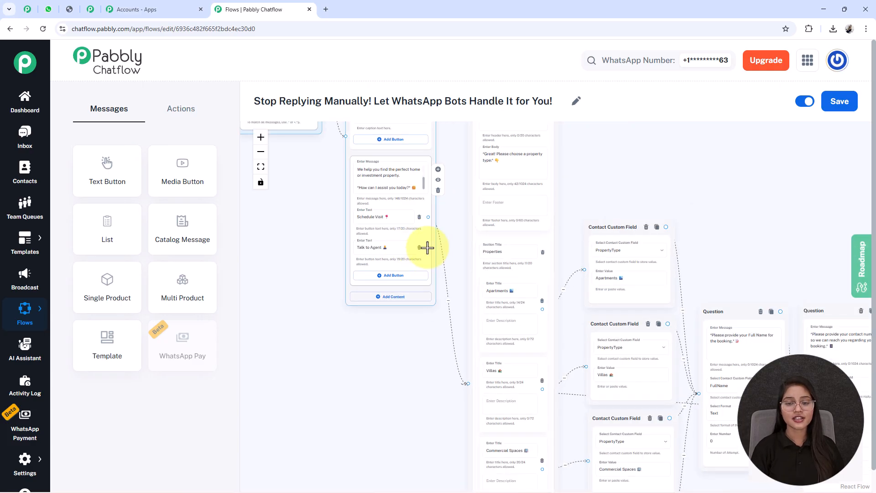
pyautogui.moveTo(682, 141); pyautogui.dragTo(603, 156)
pyautogui.click(698, 176)
# - Paste the agent message offering help with pricing, site visits, available units and investment options into the new Text Button node
pyautogui.scroll(5, 581, 182)
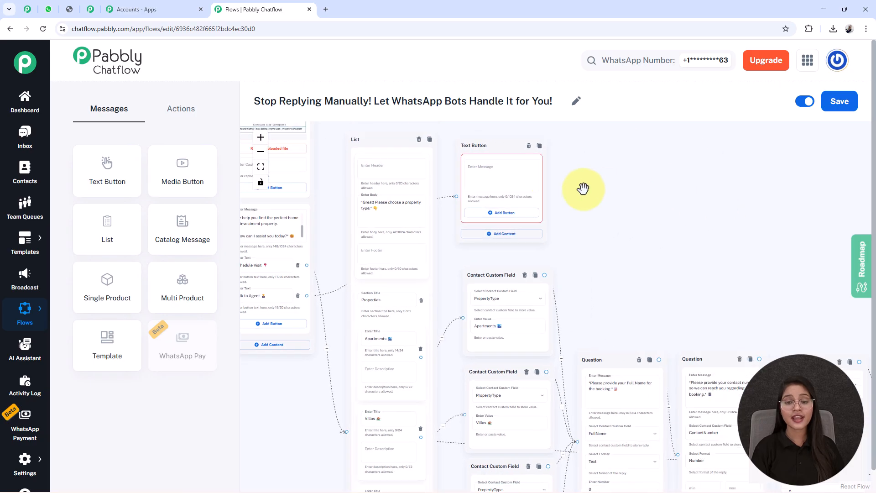
pyautogui.moveTo(582, 190); pyautogui.dragTo(664, 204)
pyautogui.moveTo(532, 182); pyautogui.dragTo(540, 174)
pyautogui.click(528, 224)
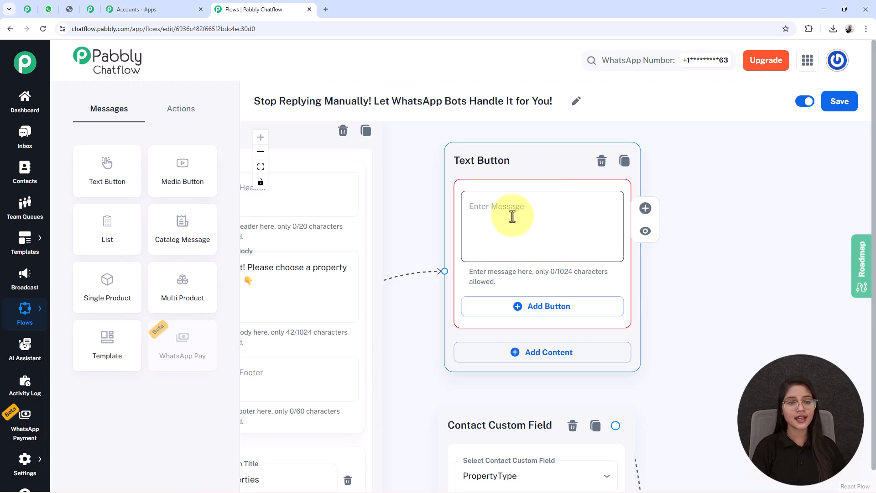
pyautogui.hotkey('ctrl', 'v')
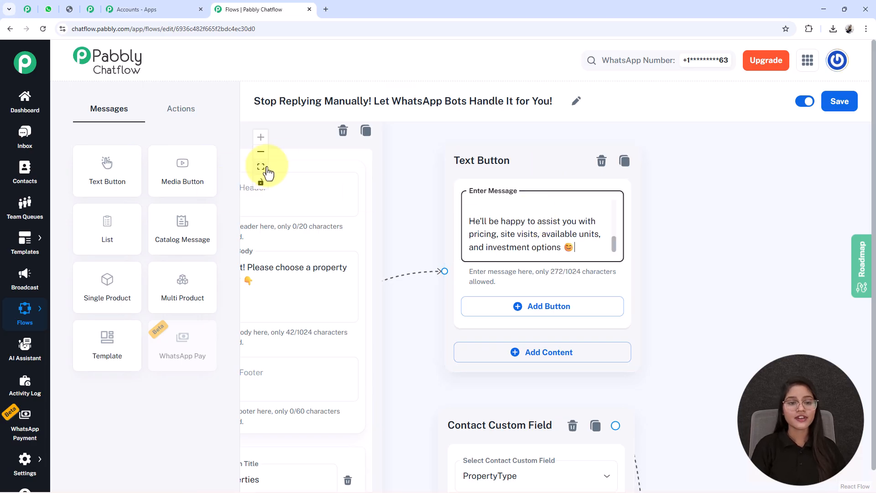
# - Align the Trigger and Media Button nodes with the rest of the flow and save the flow
pyautogui.click(260, 167)
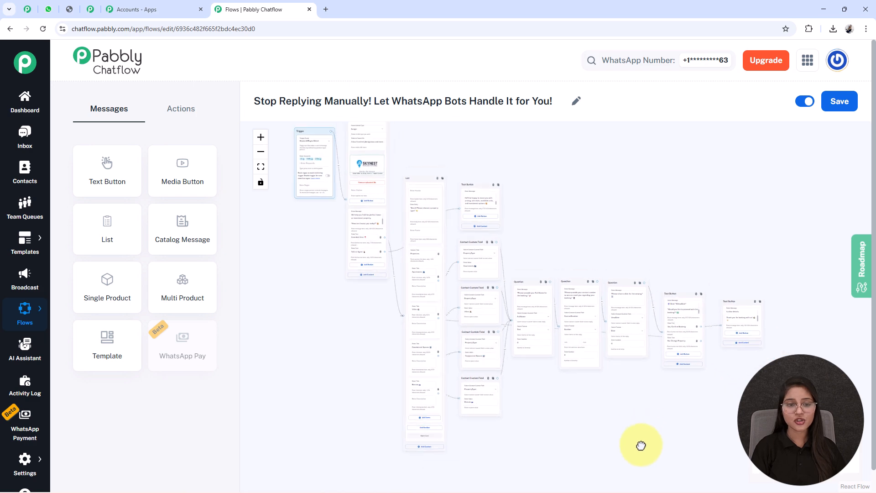
pyautogui.moveTo(314, 138); pyautogui.dragTo(302, 184)
pyautogui.moveTo(361, 130); pyautogui.dragTo(368, 209)
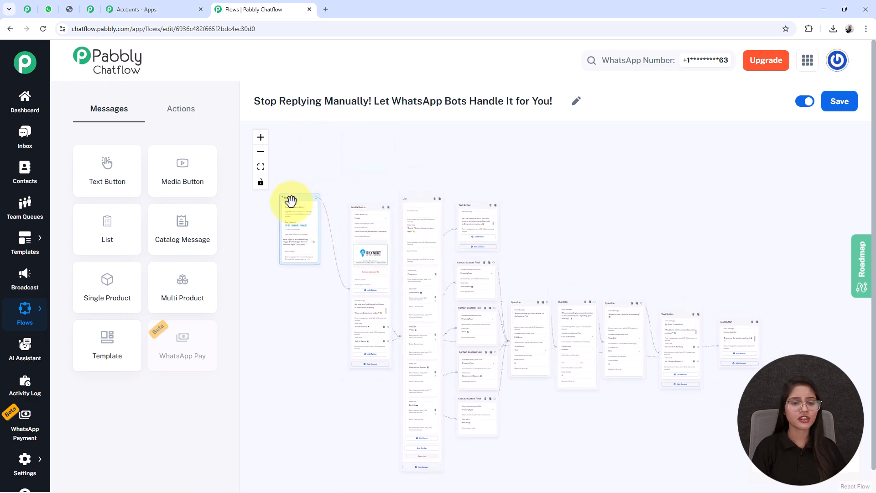
pyautogui.moveTo(289, 197); pyautogui.dragTo(298, 249)
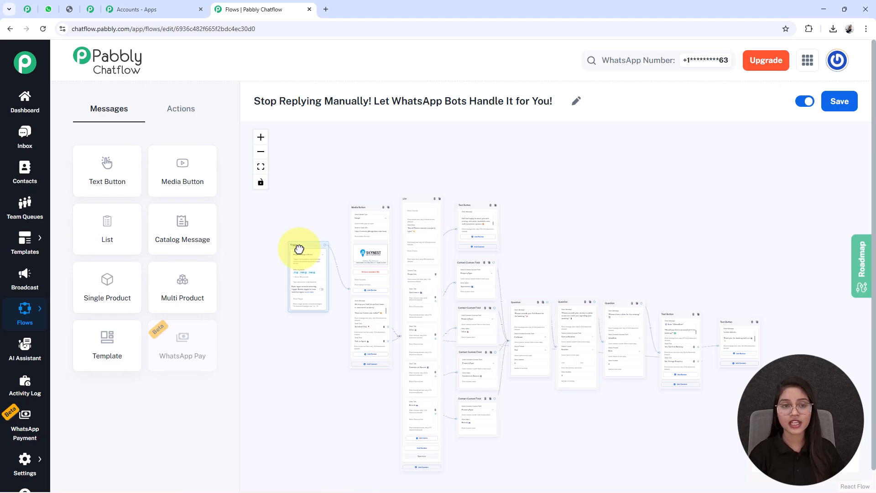
pyautogui.moveTo(299, 249); pyautogui.dragTo(299, 249)
pyautogui.click(838, 108)
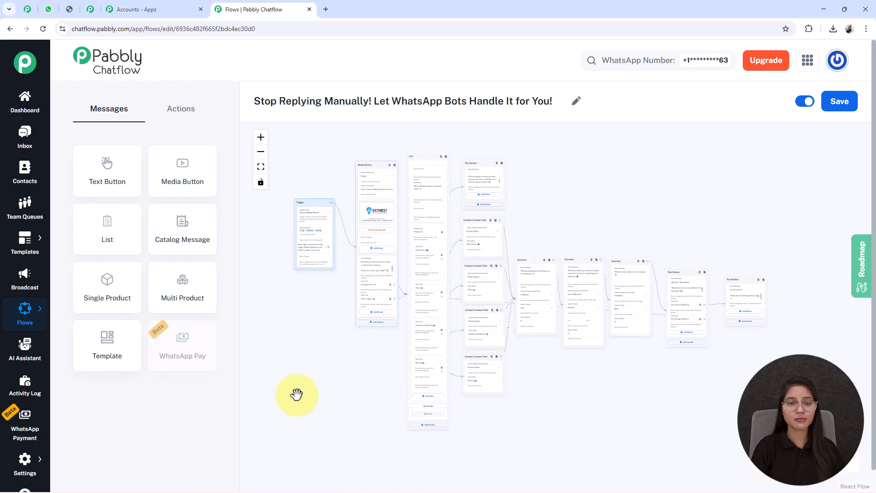
# - Switch to WhatsApp Web and review the bot's test conversation through the booking summary and confirmation
pyautogui.click(49, 9)
pyautogui.scroll(-10, 600, 360)
pyautogui.scroll(4, 600, 359)
pyautogui.scroll(-7, 601, 360)
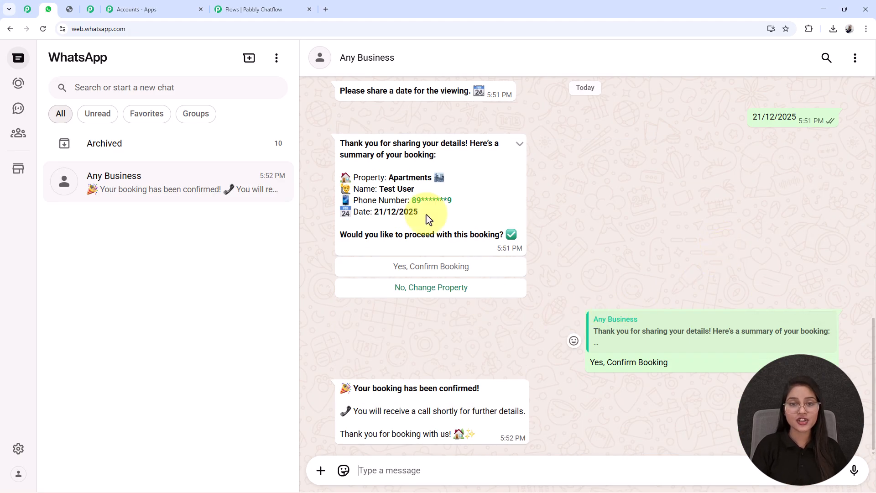
# - Return to the Pabbly Chatflow flow overview, view the exclusive offer coupon image, and go back to the flow
pyautogui.click(248, 8)
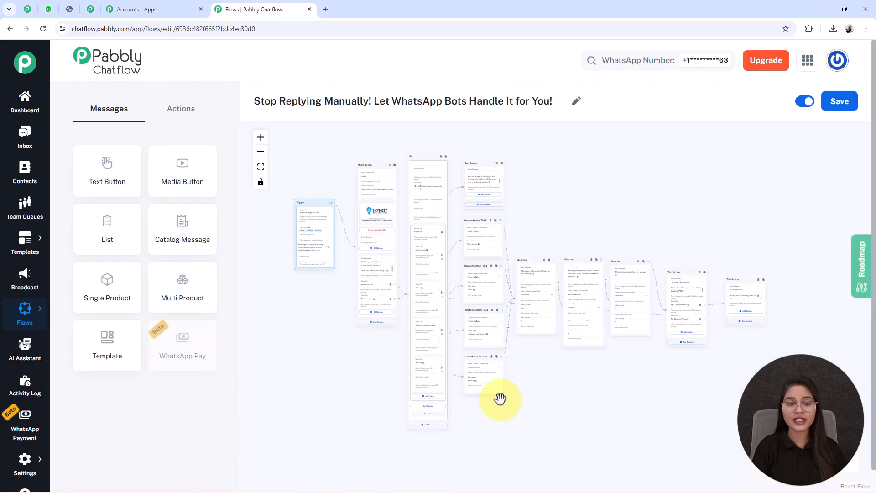
pyautogui.moveTo(635, 417); pyautogui.dragTo(634, 420)
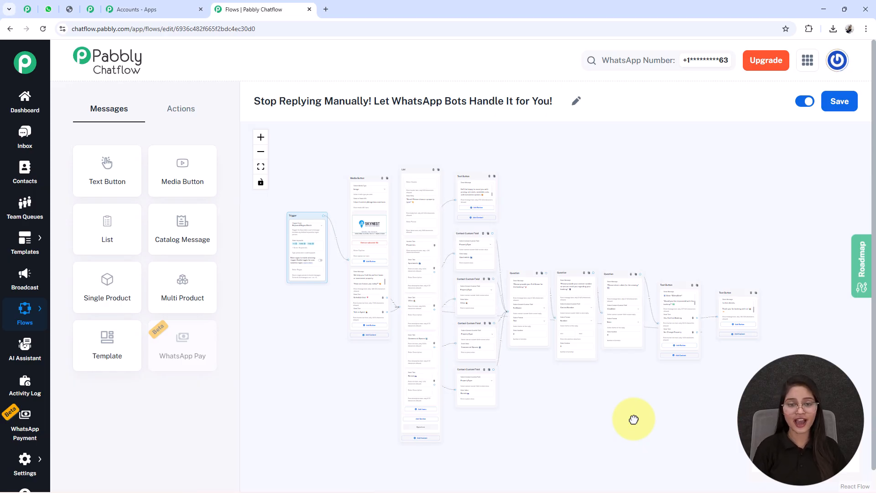
pyautogui.click(70, 10)
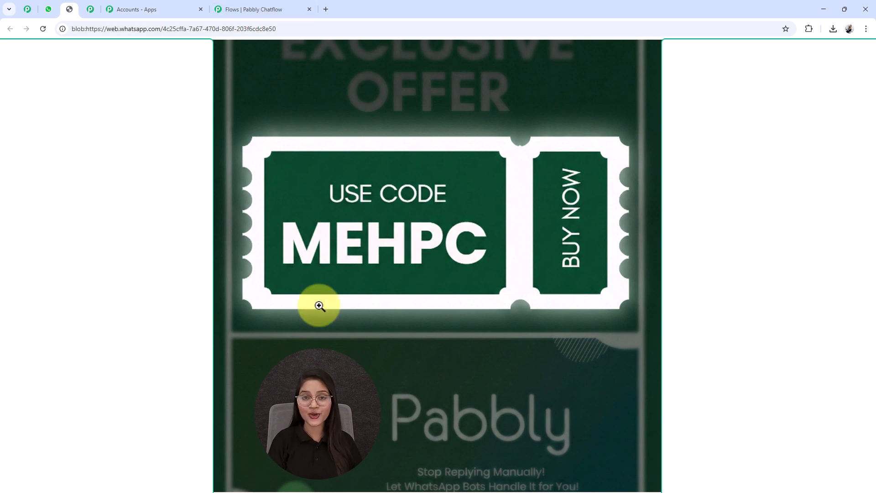
pyautogui.click(283, 9)
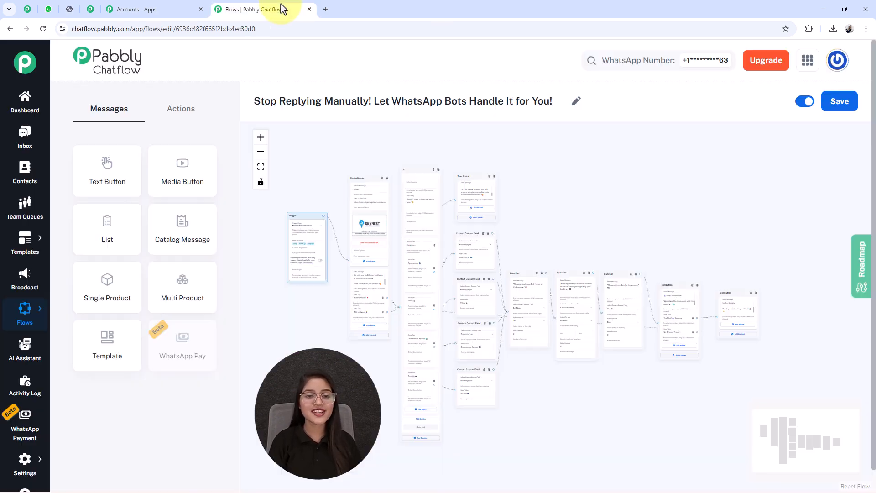